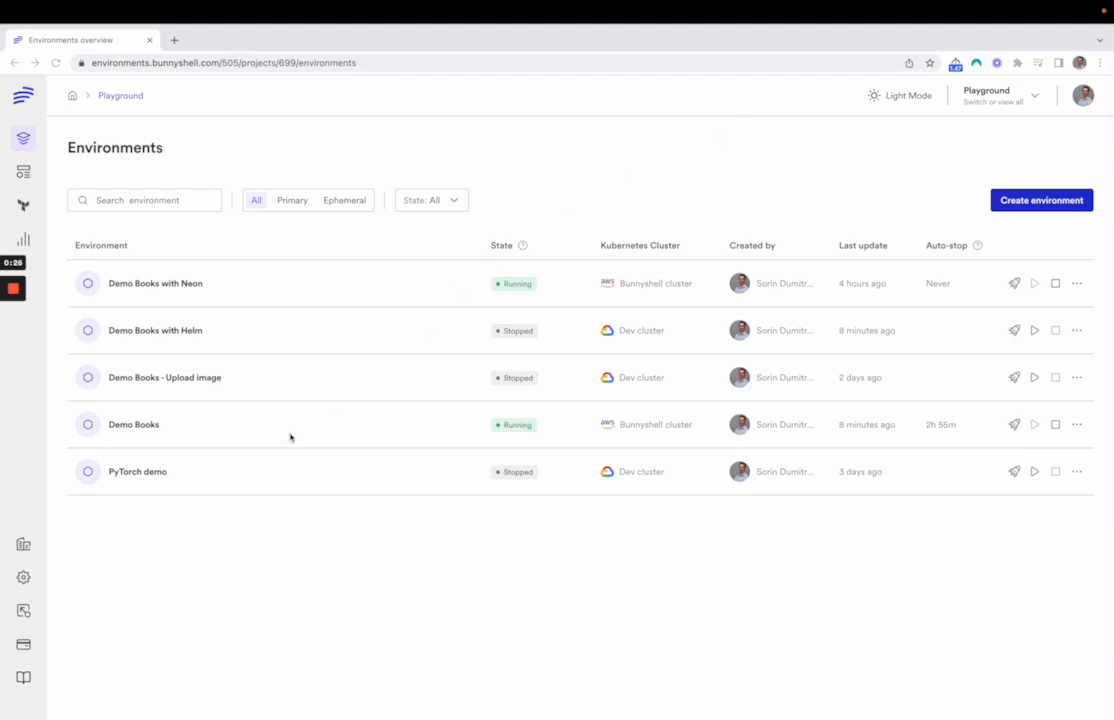
Open the Demo Books environment and view the remote development CLI command for its backend component
left_click(148, 428)
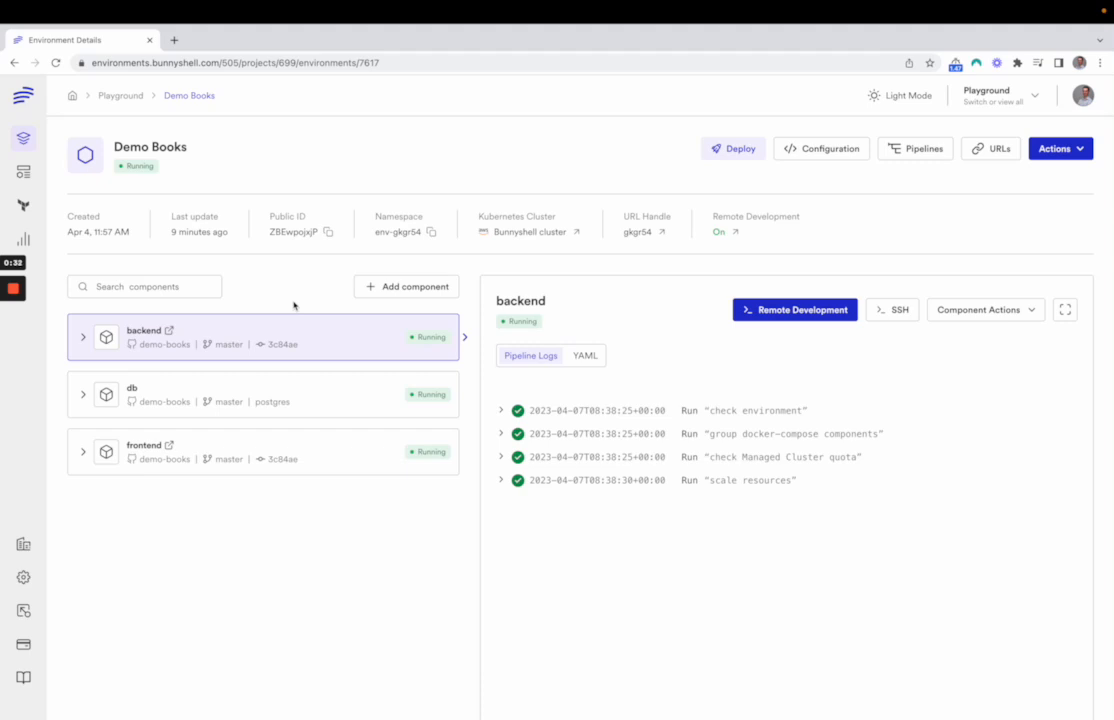
left_click(754, 313)
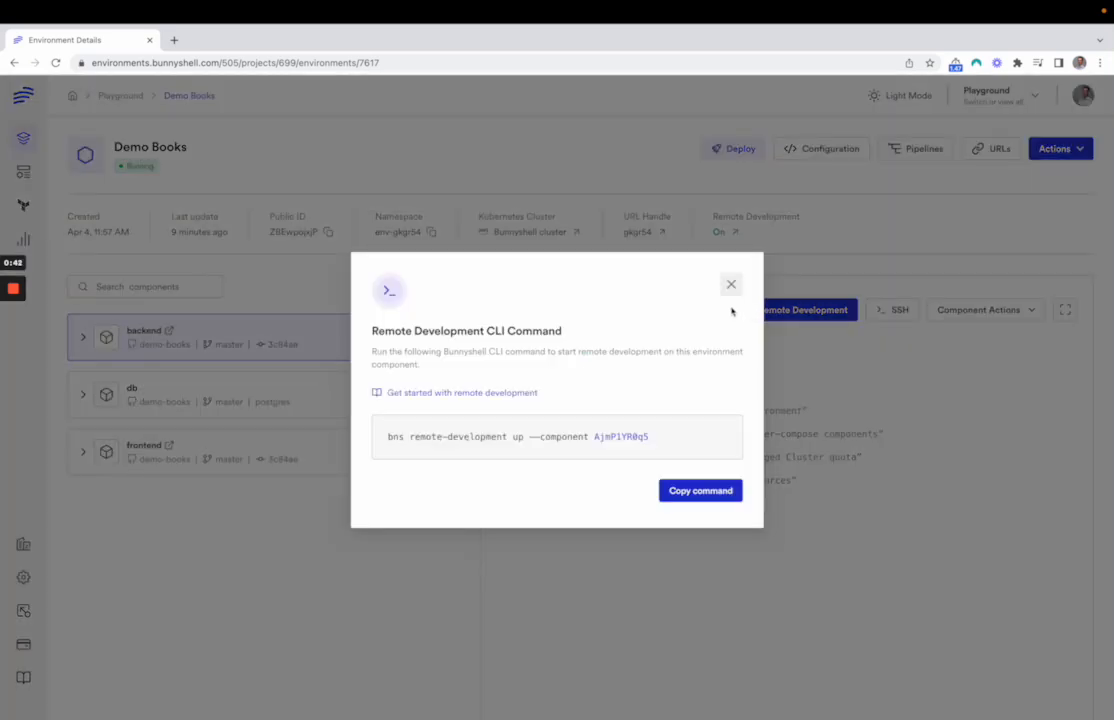
left_click_drag(388, 436, 661, 438)
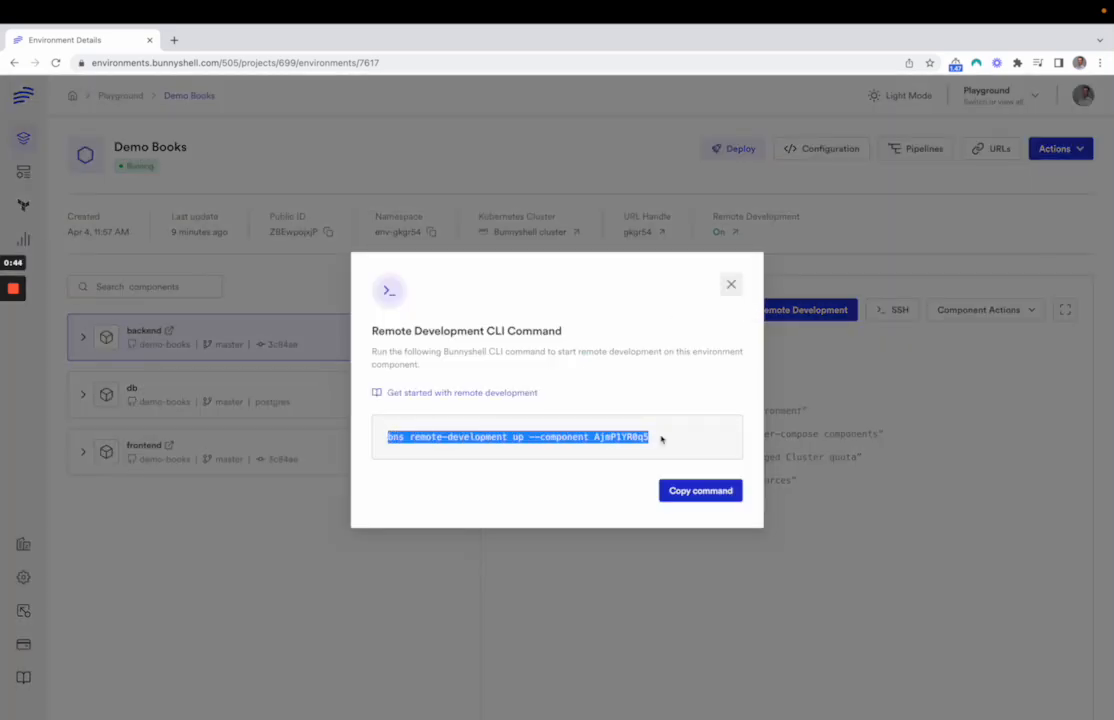
left_click(665, 439)
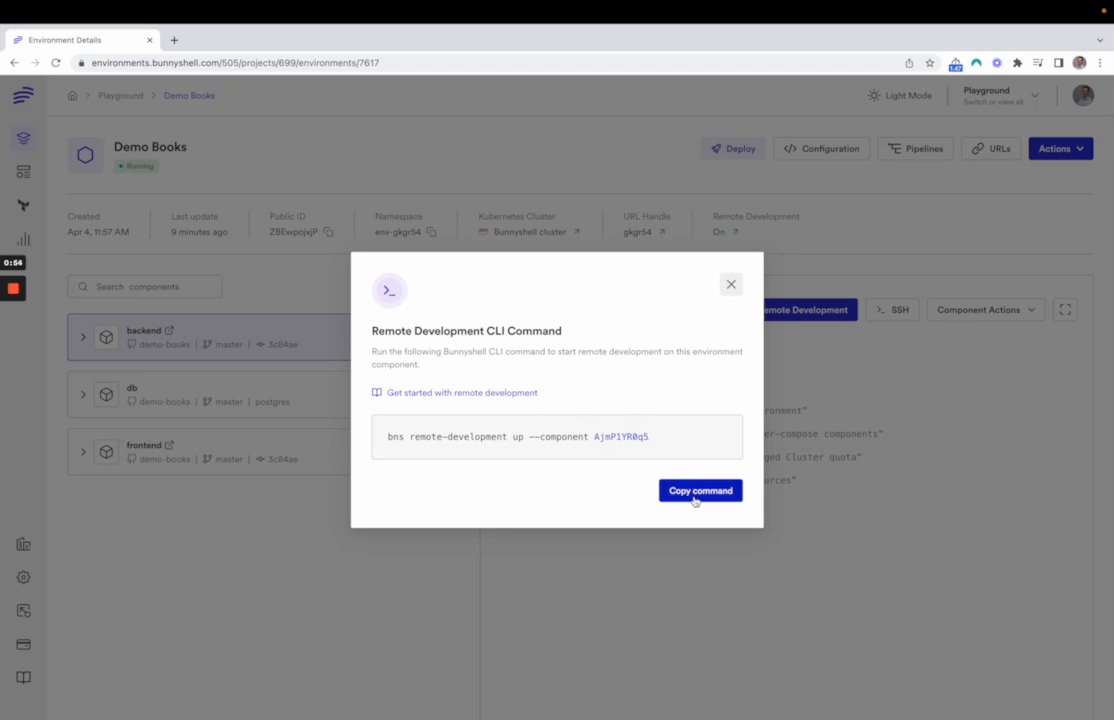
left_click(731, 285)
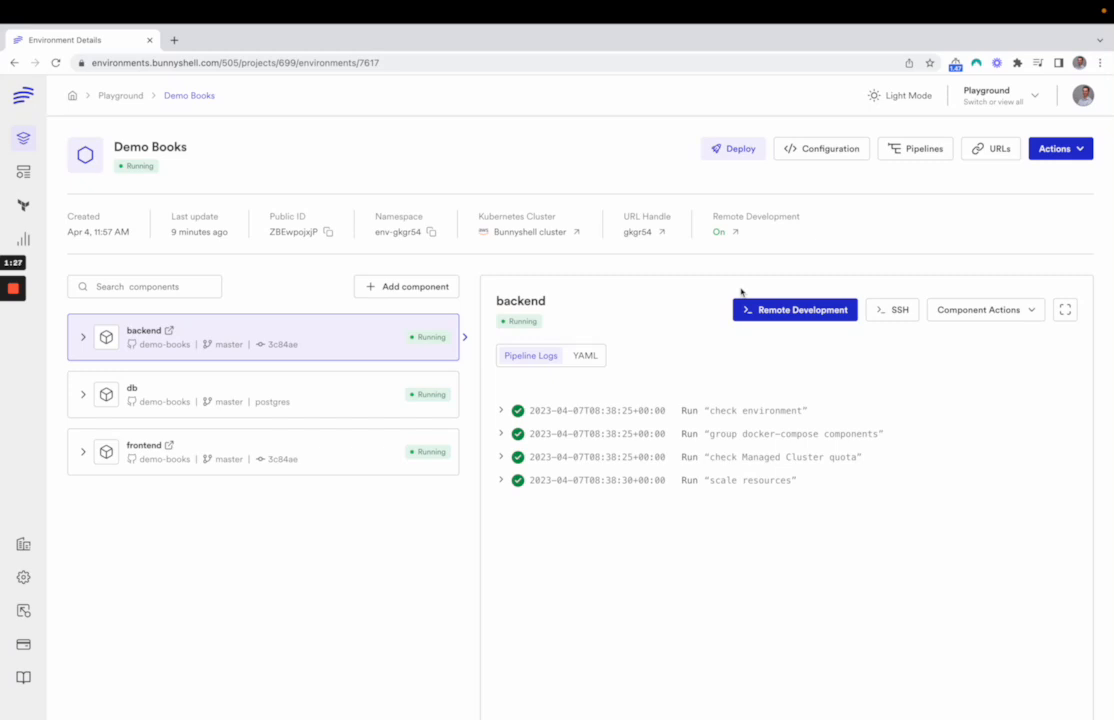
View the SSH CLI commands for the backend and frontend components of Demo Books
left_click(898, 316)
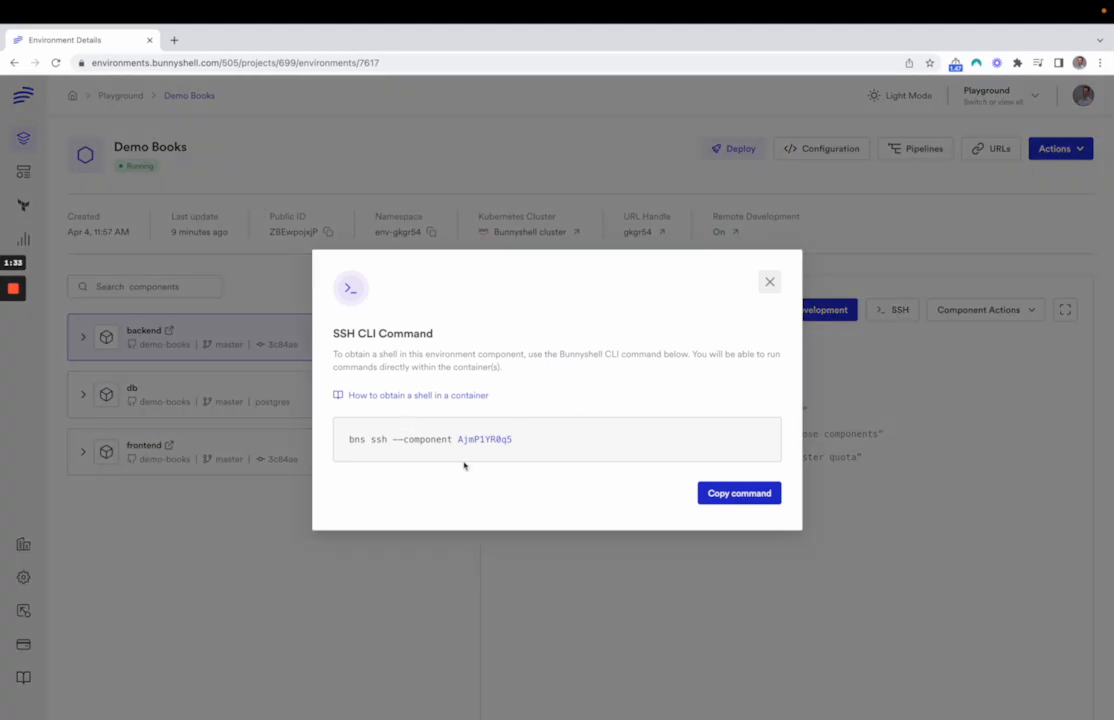
left_click(770, 282)
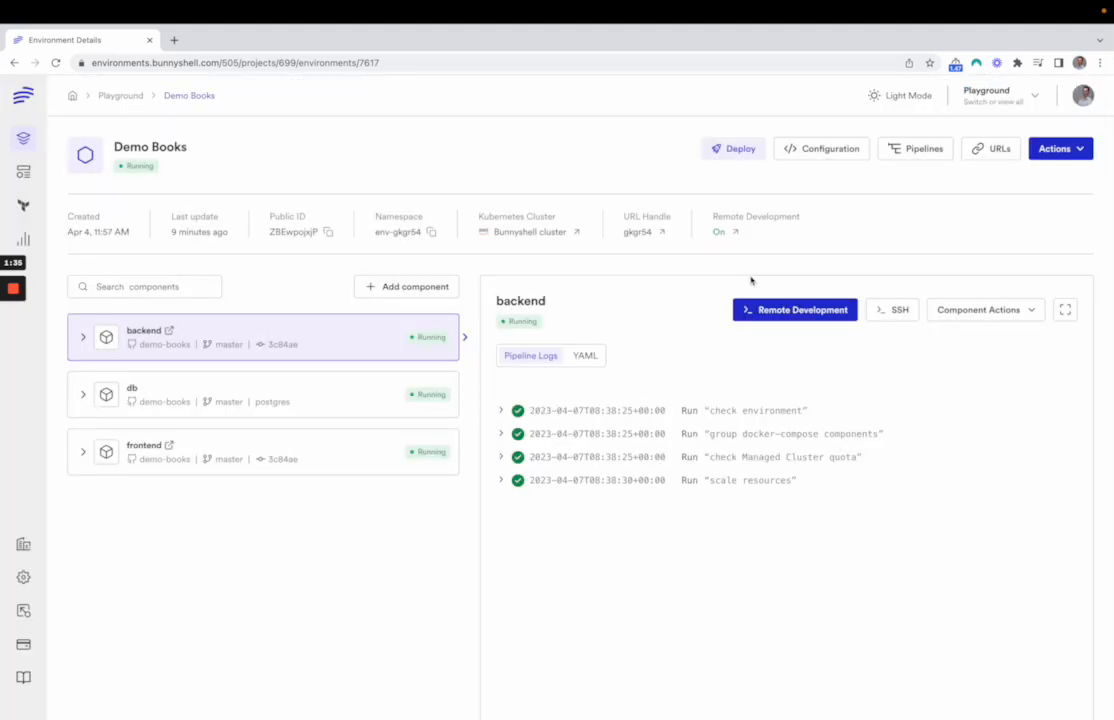
left_click(362, 445)
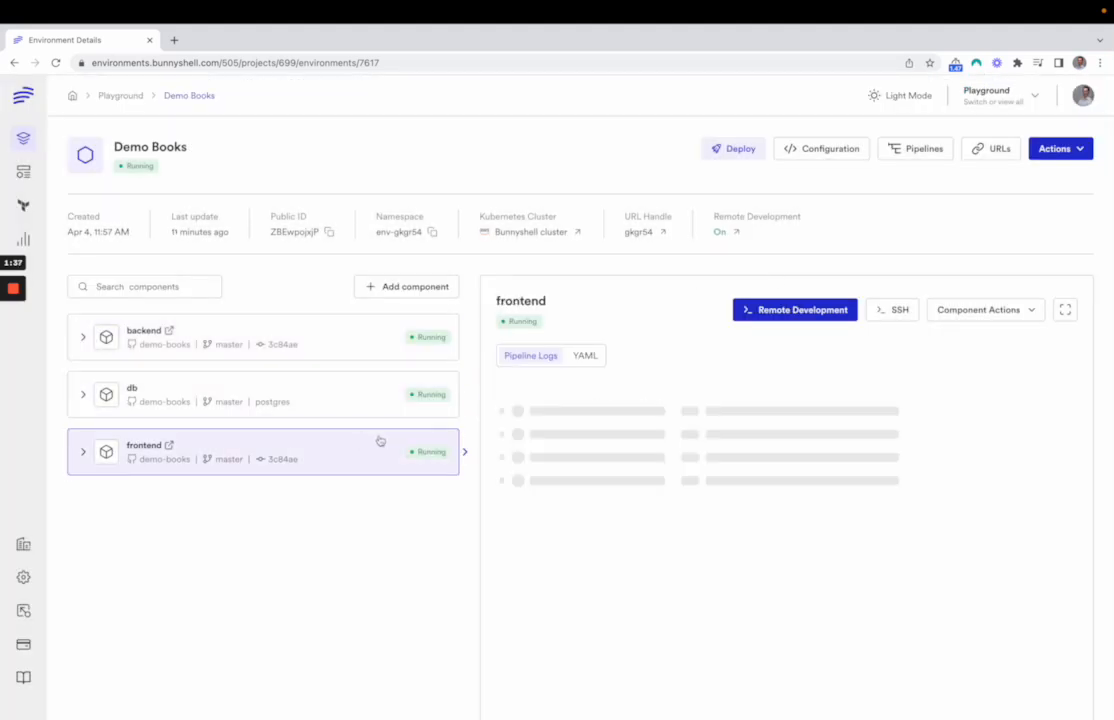
left_click(898, 314)
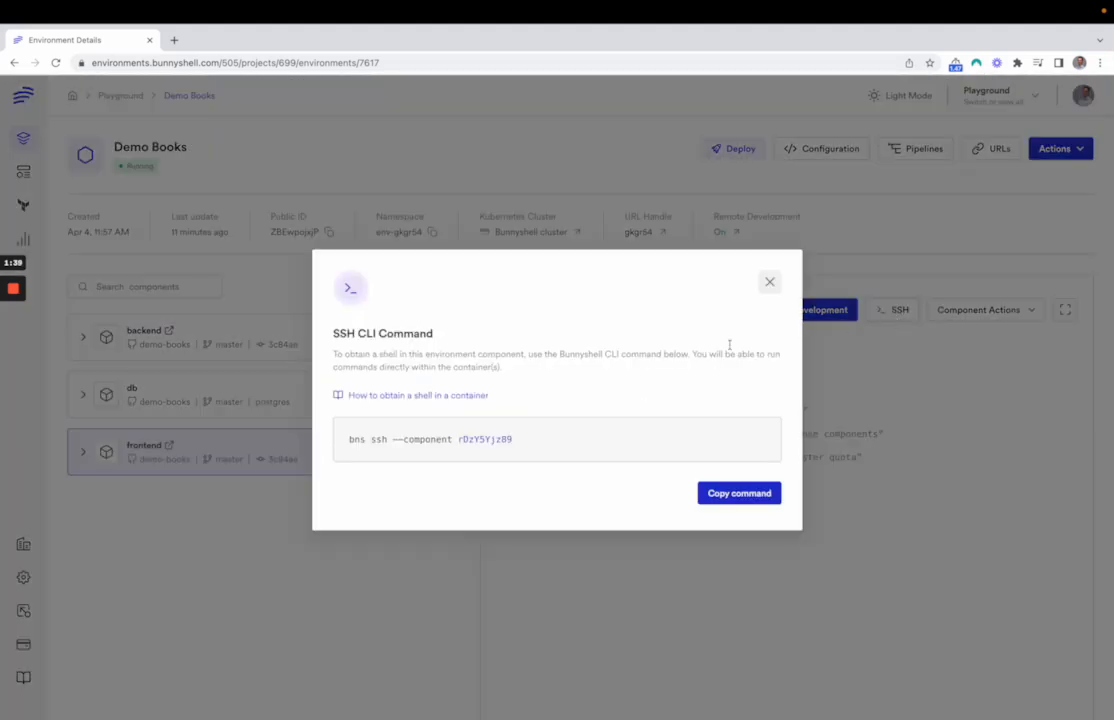
left_click(770, 283)
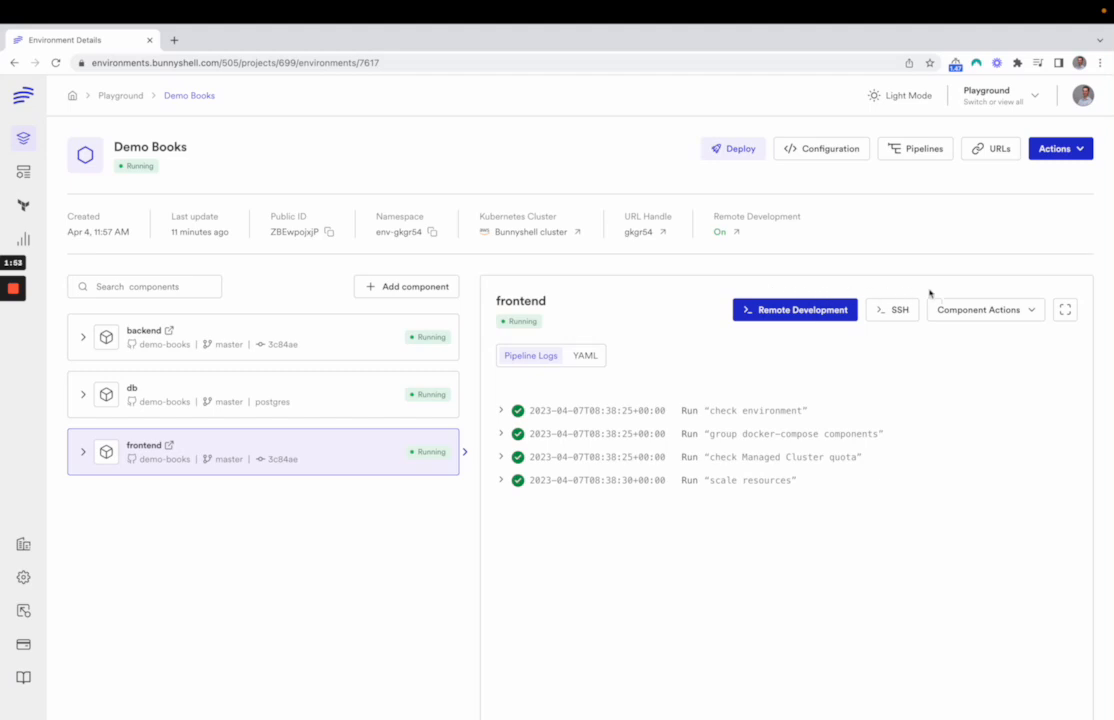
View the port forwarding CLI command for the frontend component
left_click(990, 310)
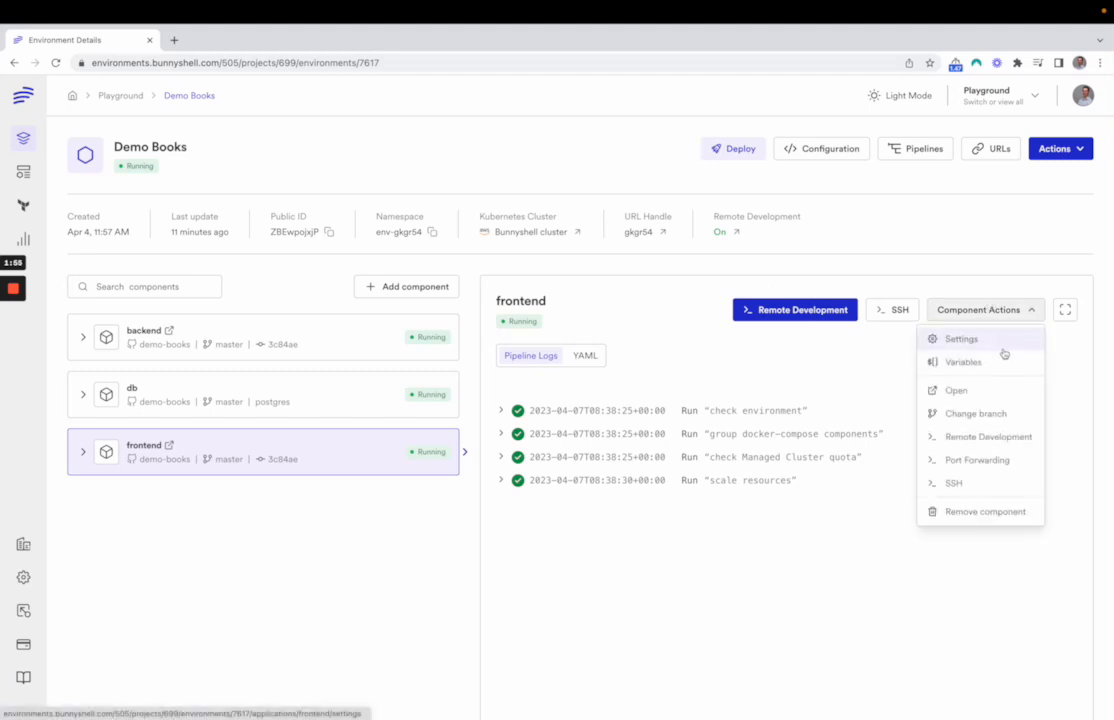
left_click(983, 460)
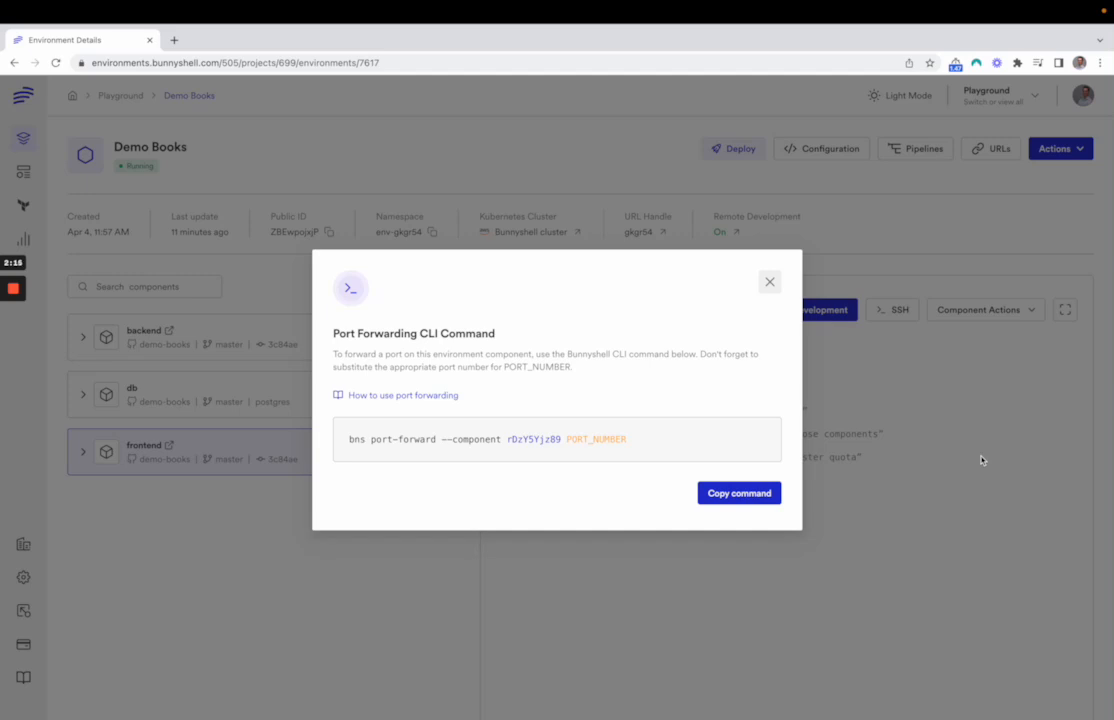
left_click(768, 281)
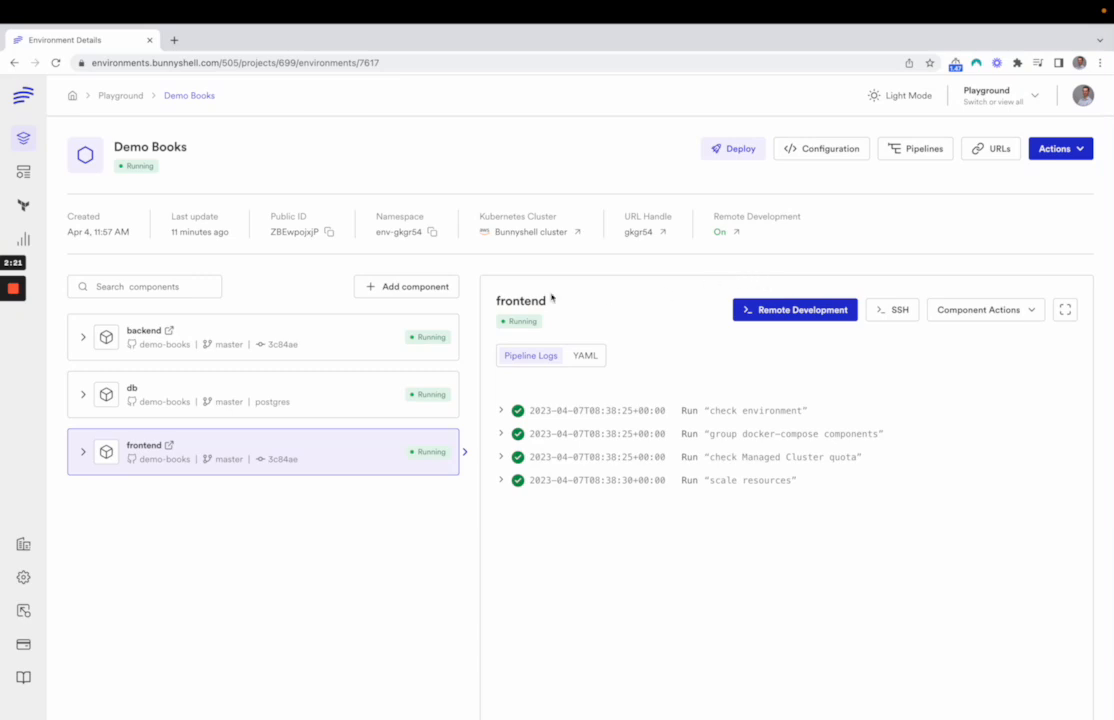
Clone the Demo Books environment from the Playground project under the name "Demo Books clone"
left_click(119, 97)
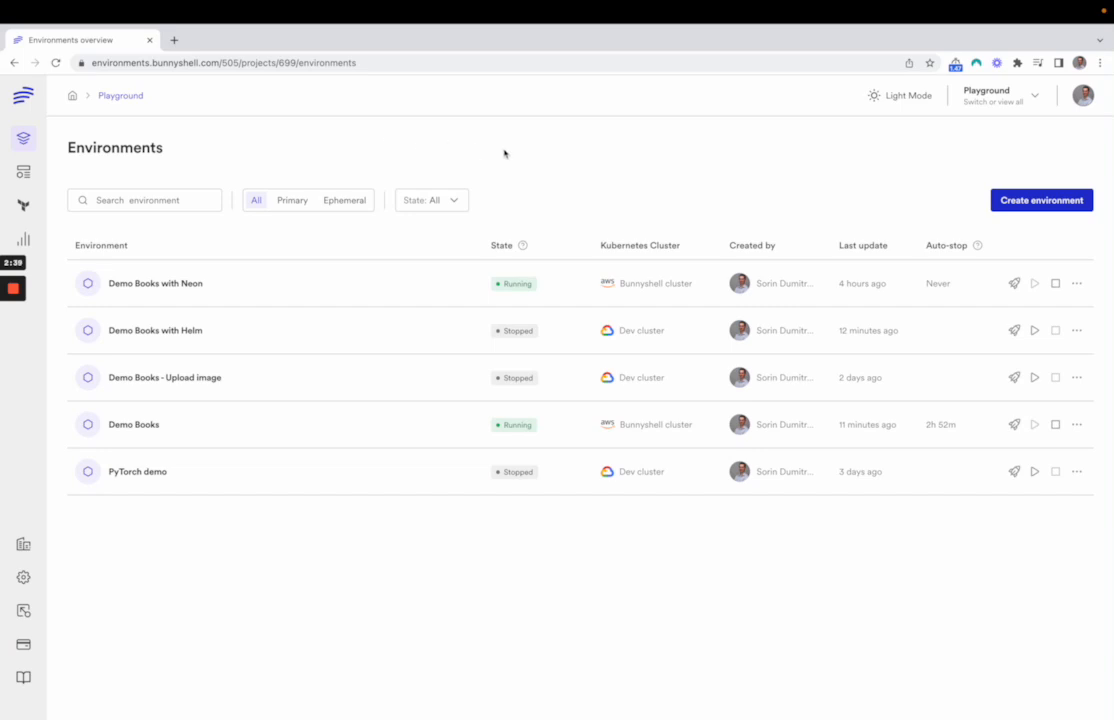
left_click(1077, 425)
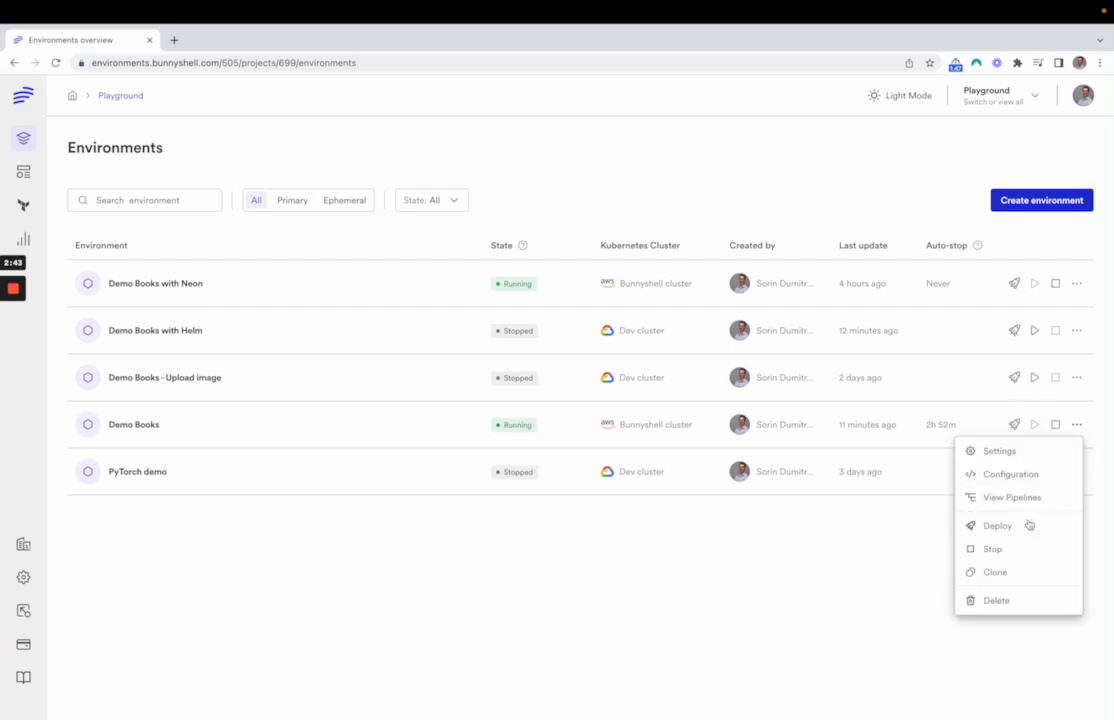
left_click(1015, 571)
left_click(644, 396)
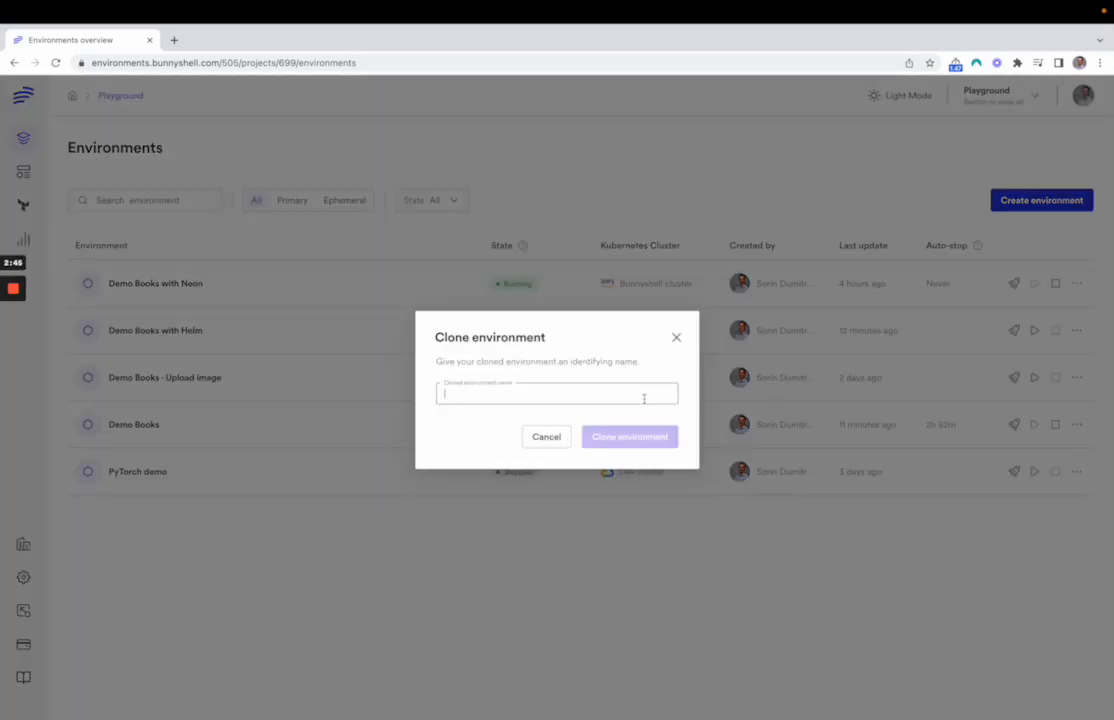
type("Demo Bo")
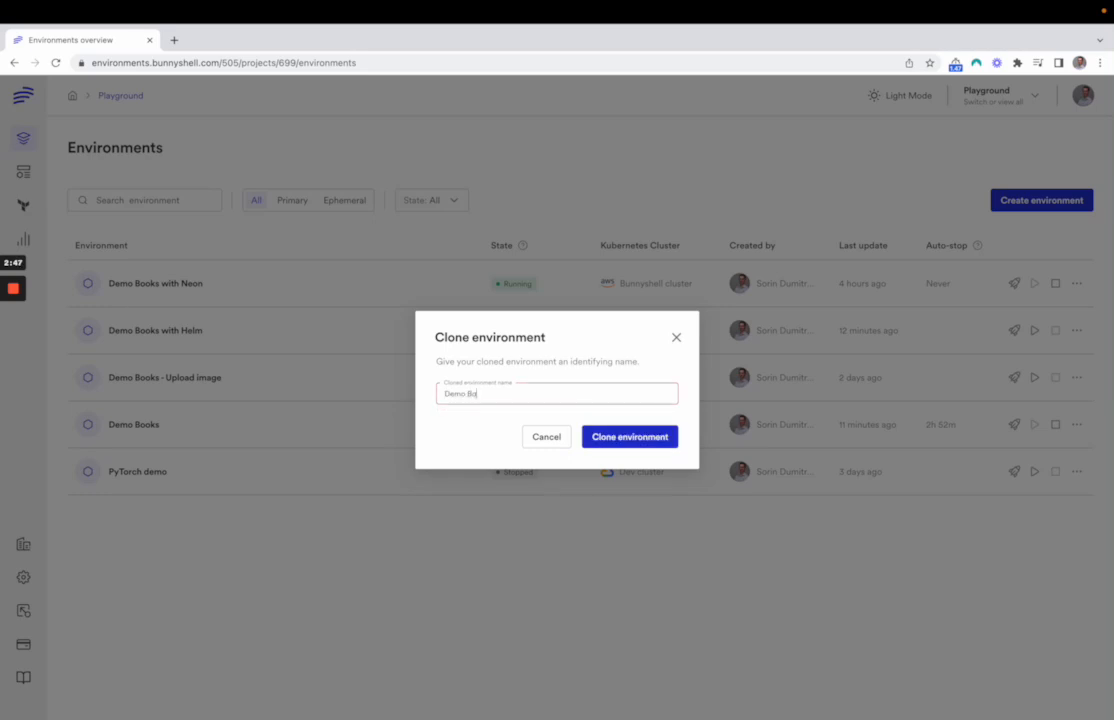
type("oks clone")
left_click(630, 437)
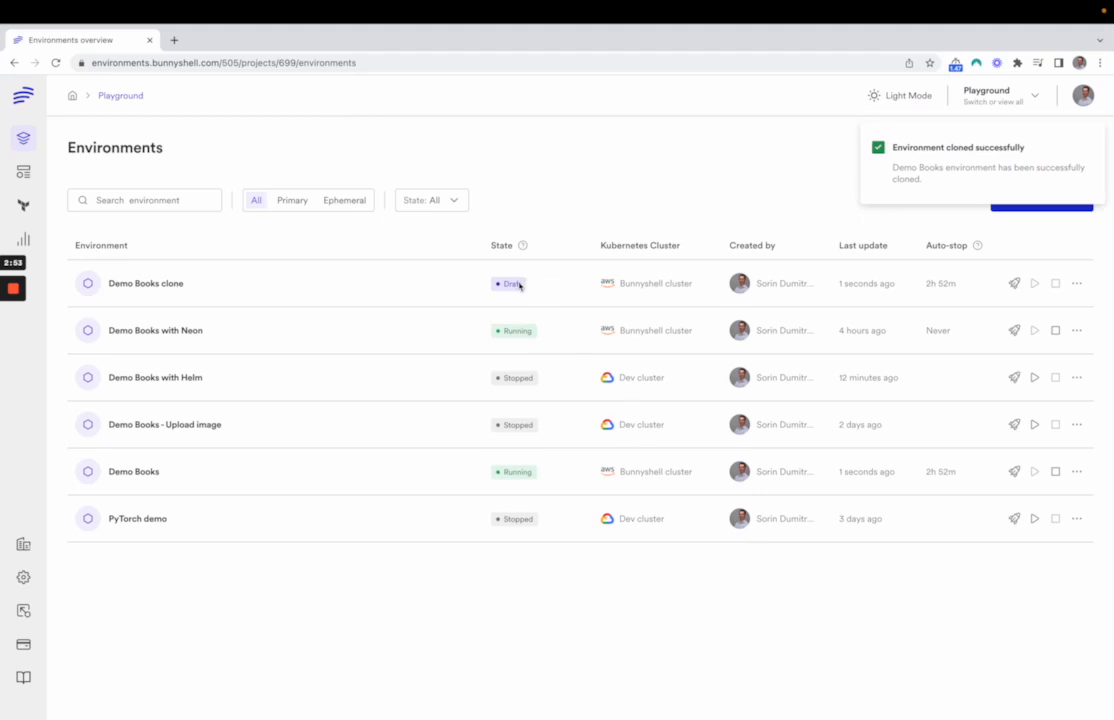
Deploy the Demo Books clone environment and return to the Playground environments list
left_click(172, 287)
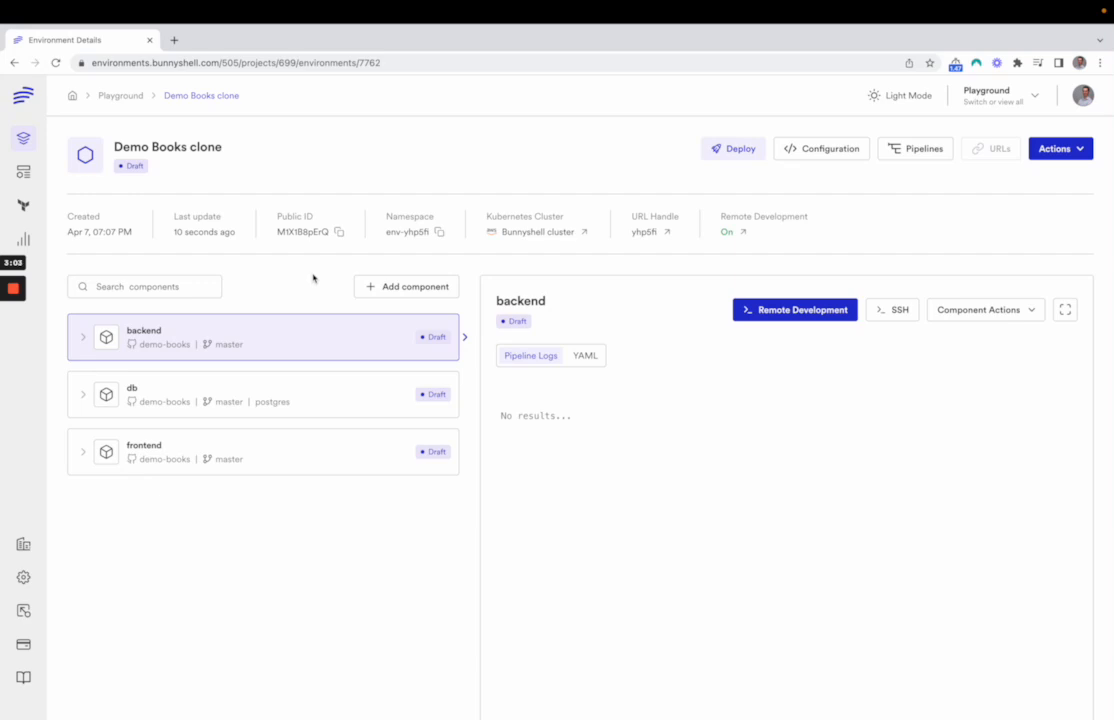
left_click(731, 150)
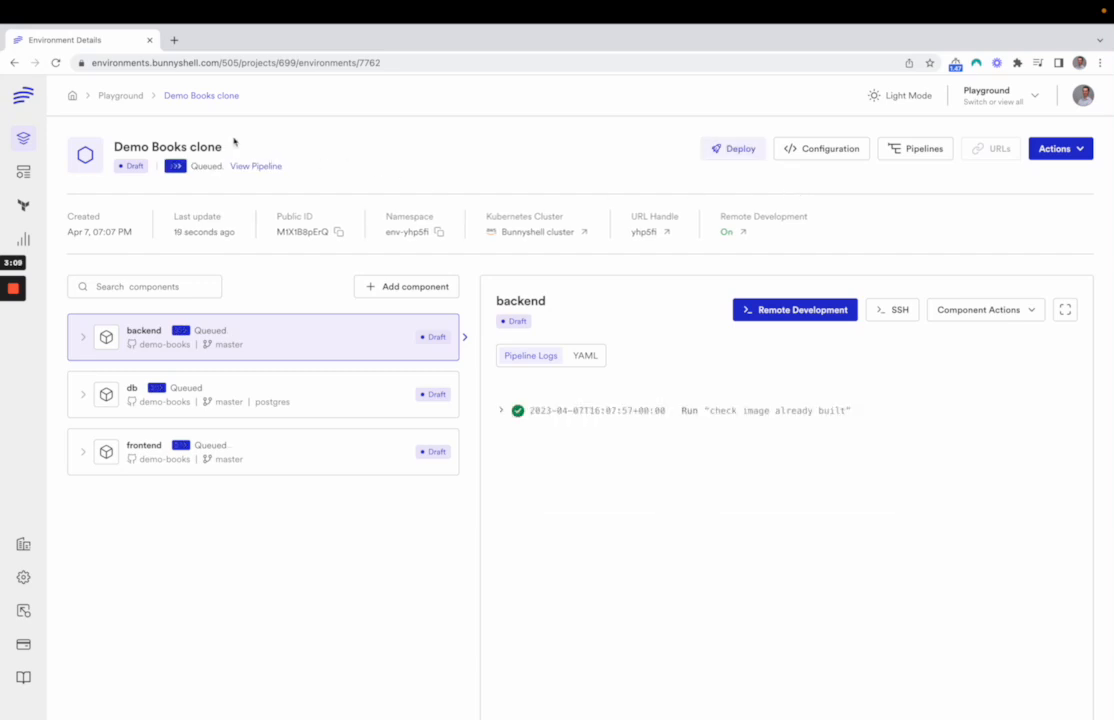
left_click(120, 96)
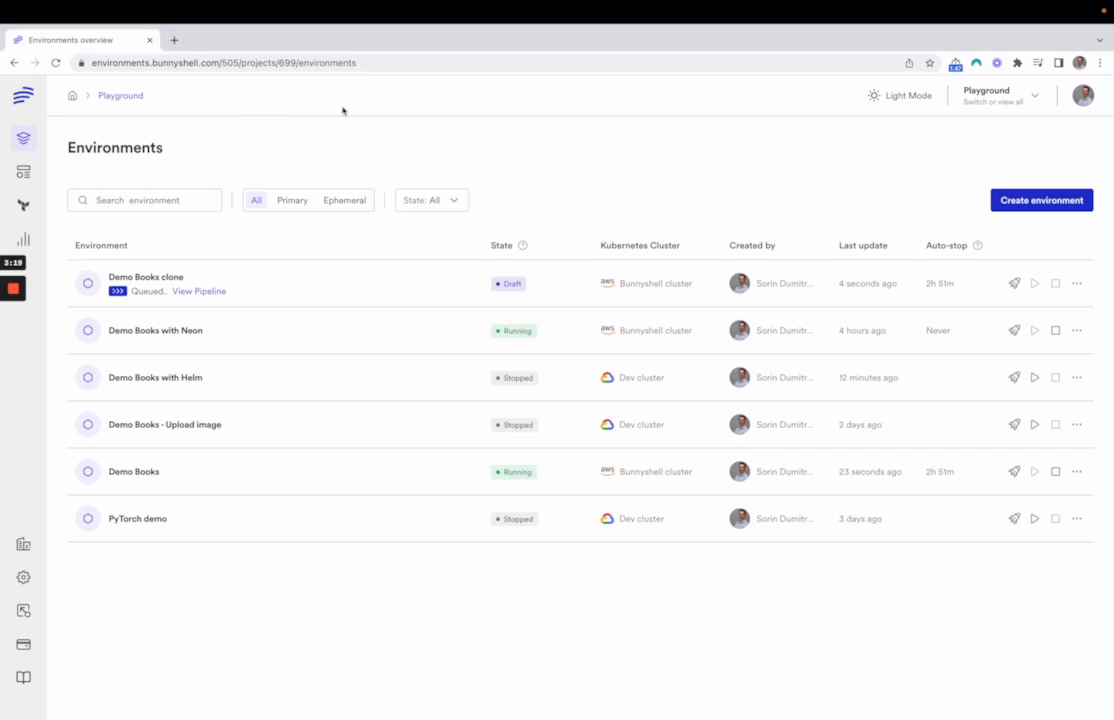
Create an environment named "Demo Books stage" in the Playground project from the custom Staging template under Project-Neo Templates
left_click(31, 176)
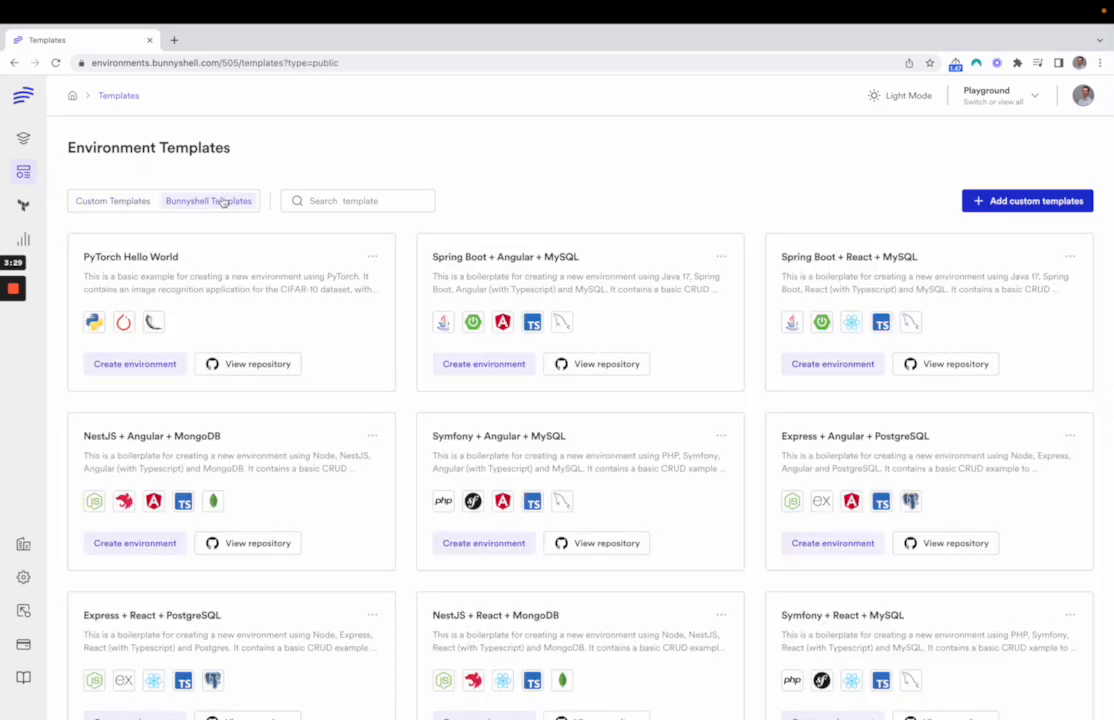
left_click(133, 203)
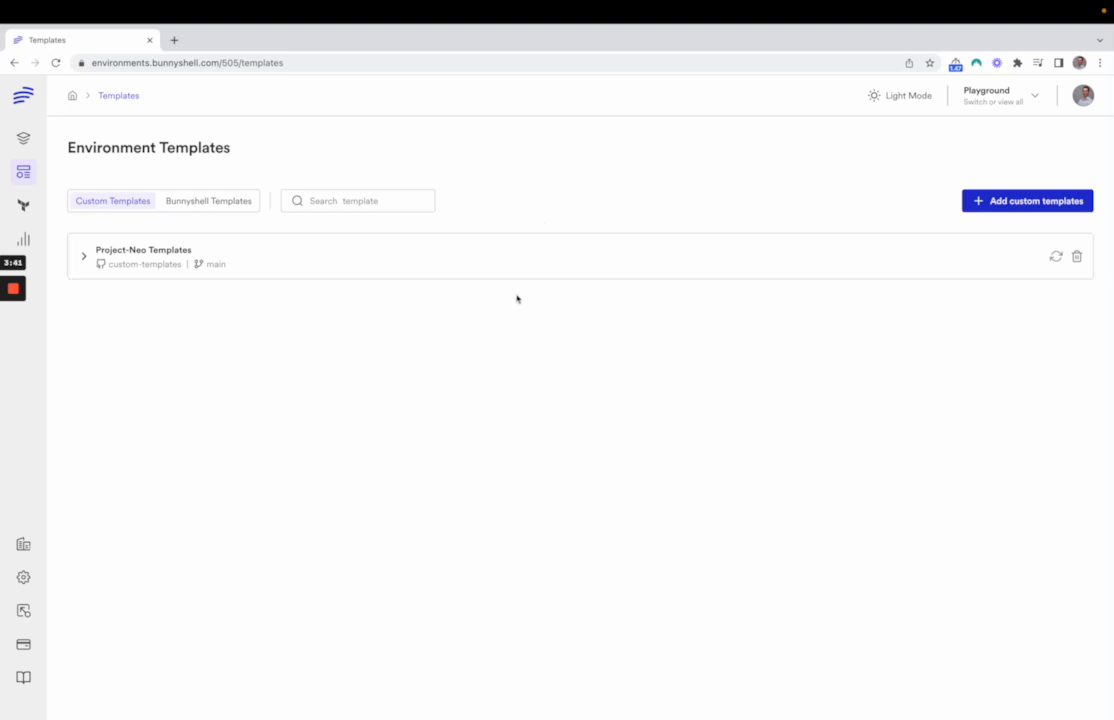
left_click(404, 252)
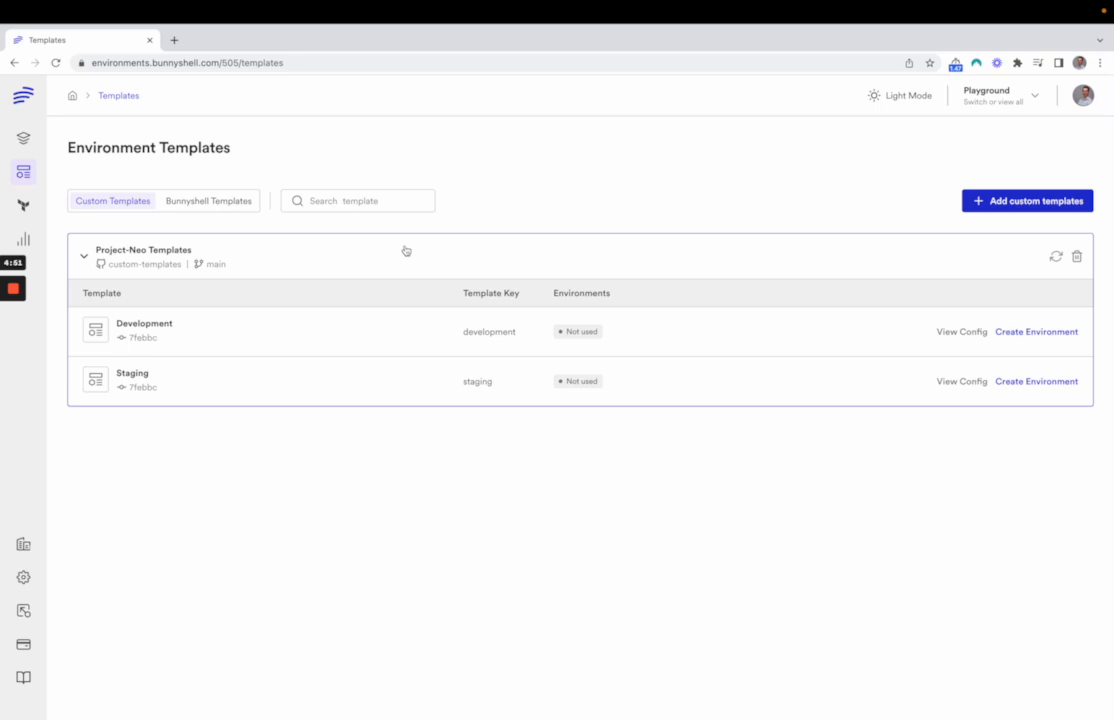
left_click(1067, 382)
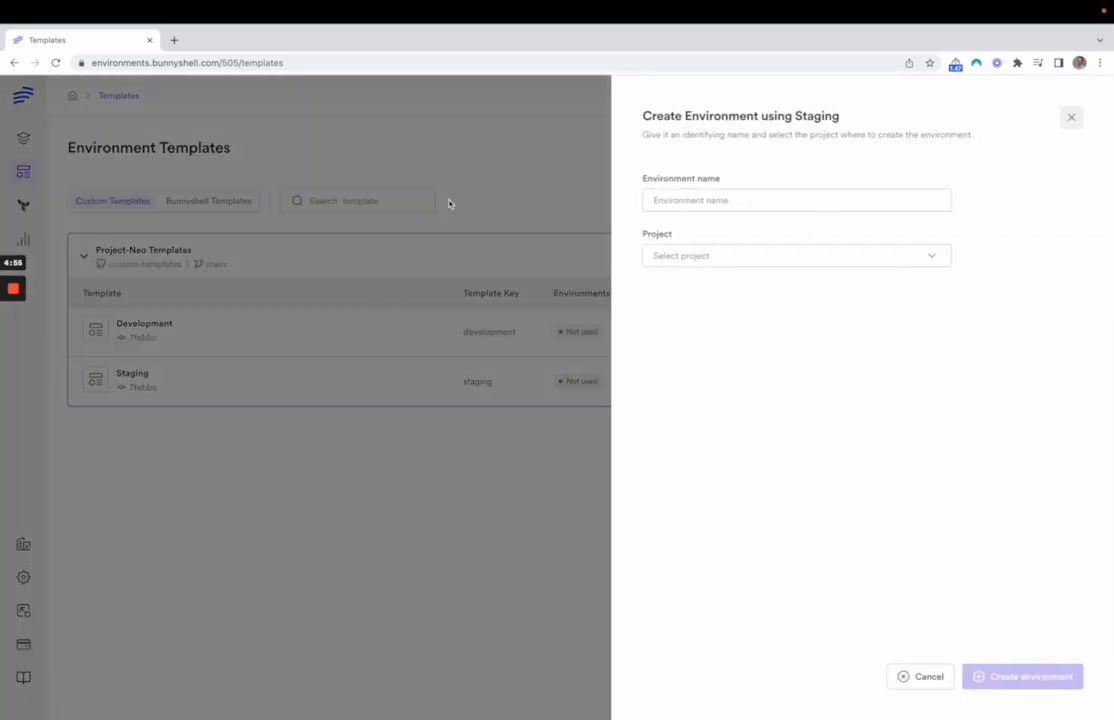
left_click(761, 205)
type("D")
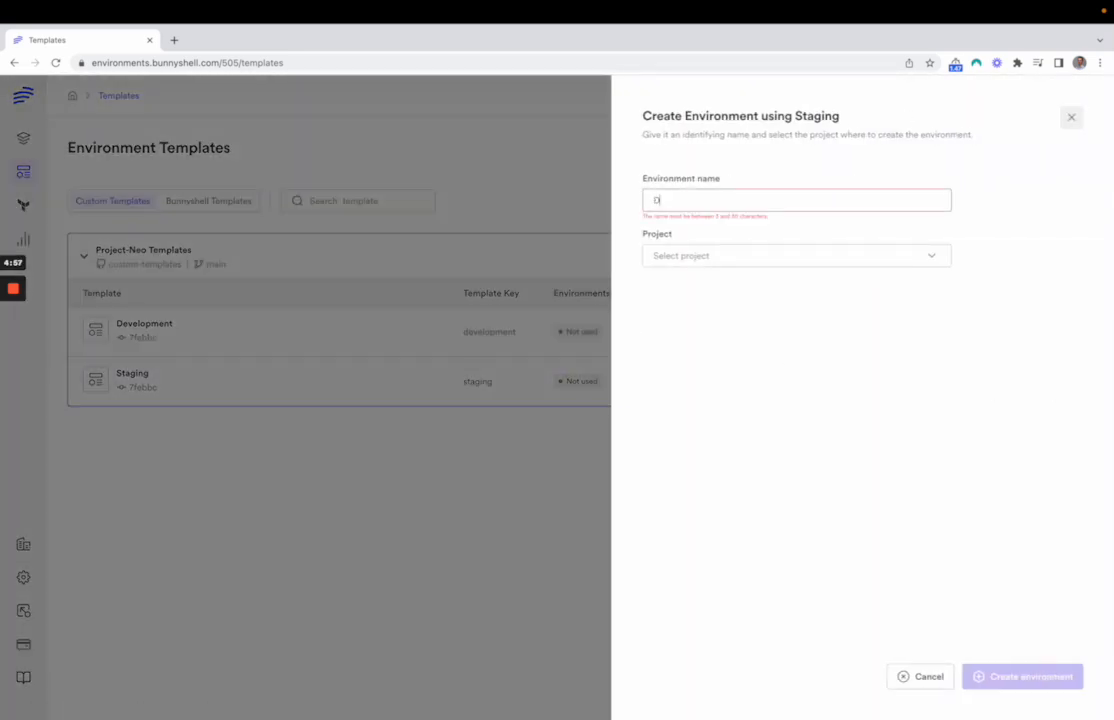
type("emo Books stage")
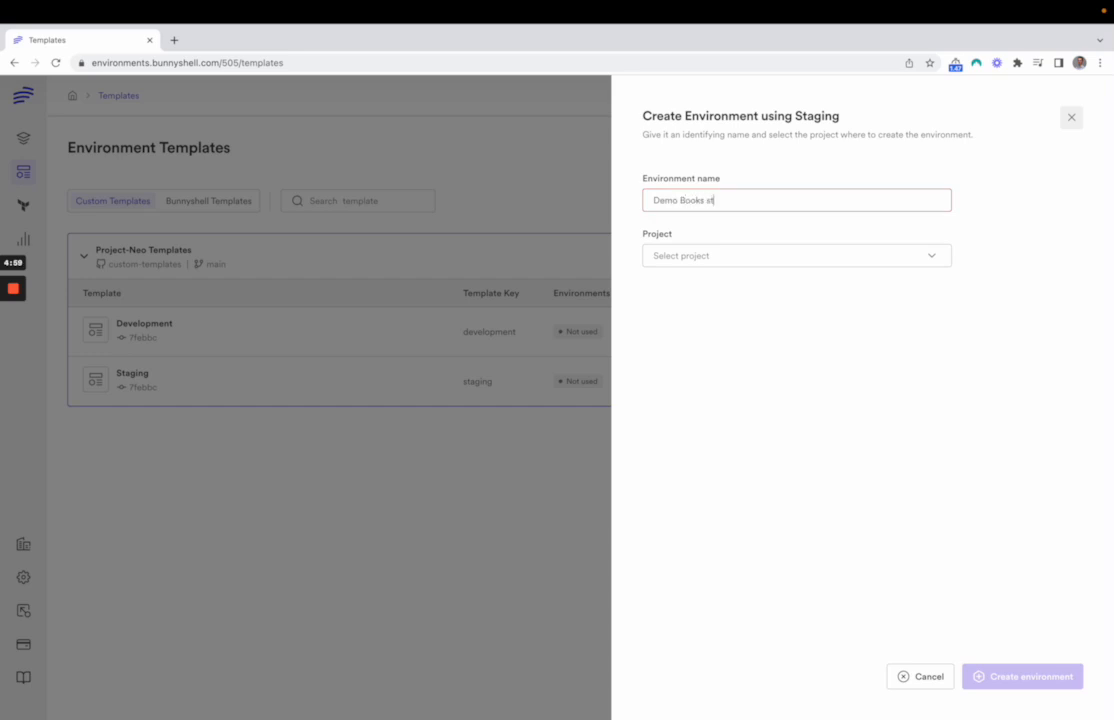
left_click(747, 258)
left_click(756, 290)
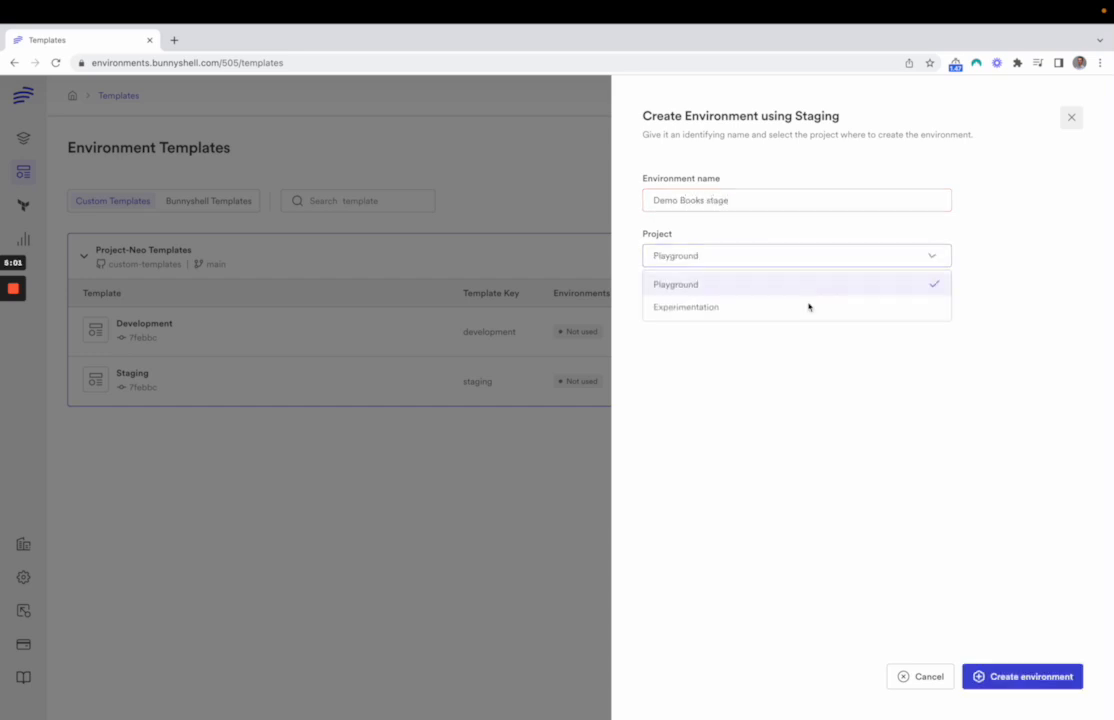
left_click(1064, 678)
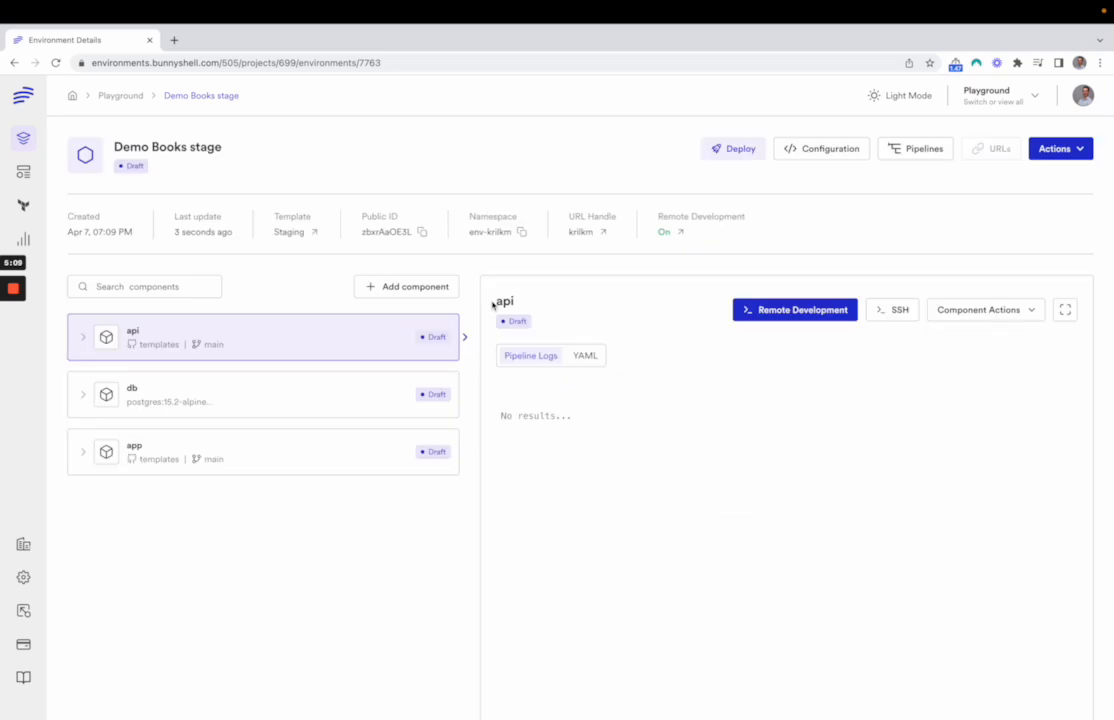
Review the Staging template's details and deploy the Demo Books stage environment to the Dev cluster
left_click(315, 233)
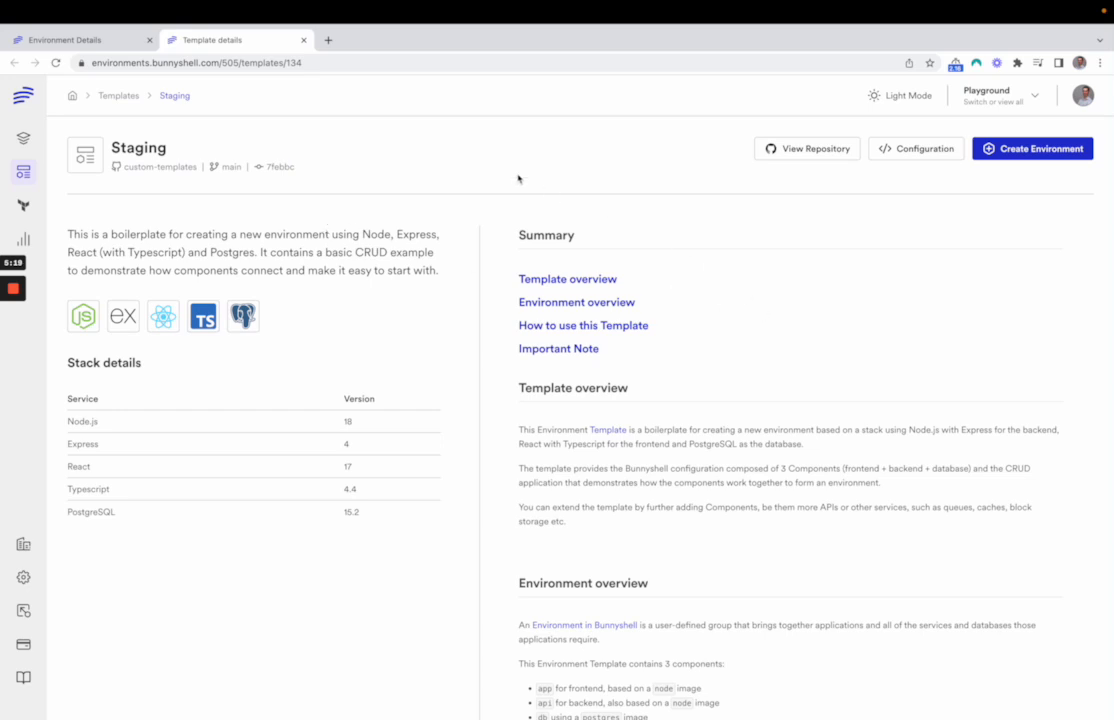
left_click(303, 40)
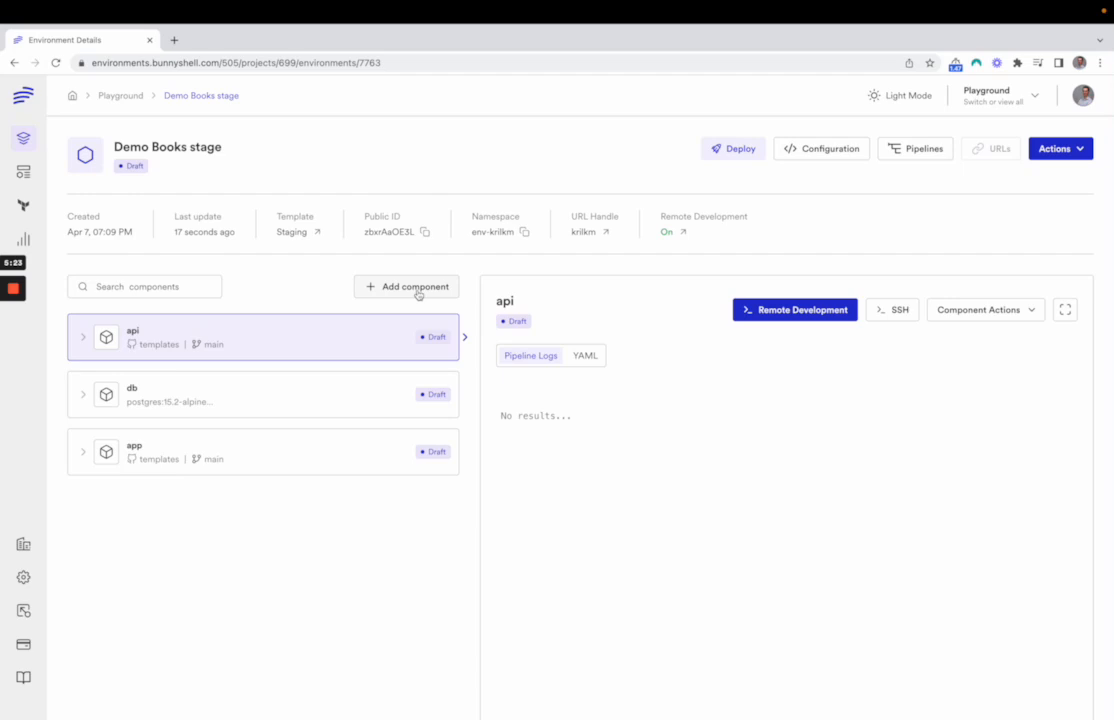
left_click(715, 150)
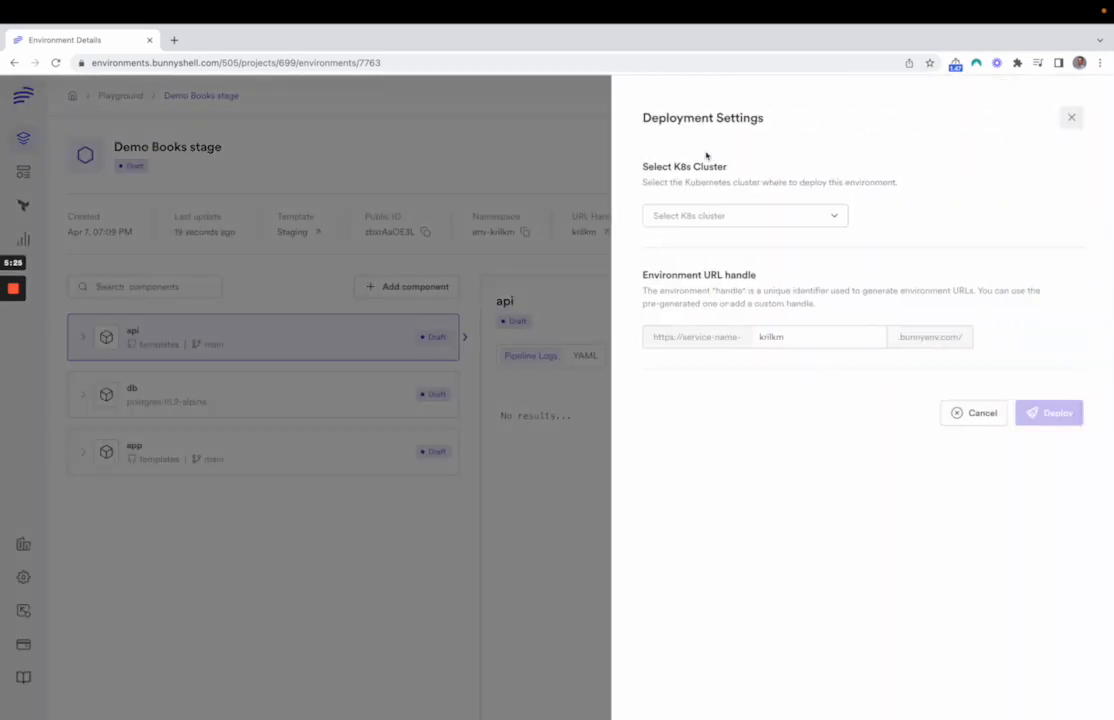
left_click(787, 212)
left_click(765, 261)
left_click(1058, 410)
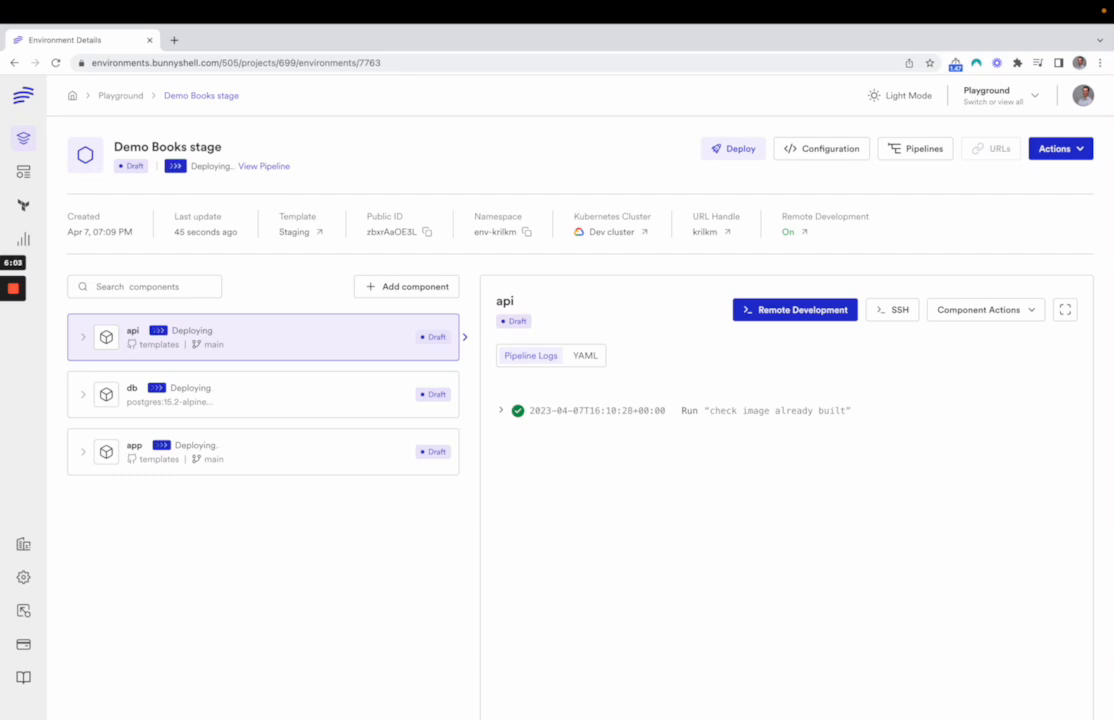
Open the Ephemeral Environments settings of the Demo Books environment in the Playground project
left_click(112, 95)
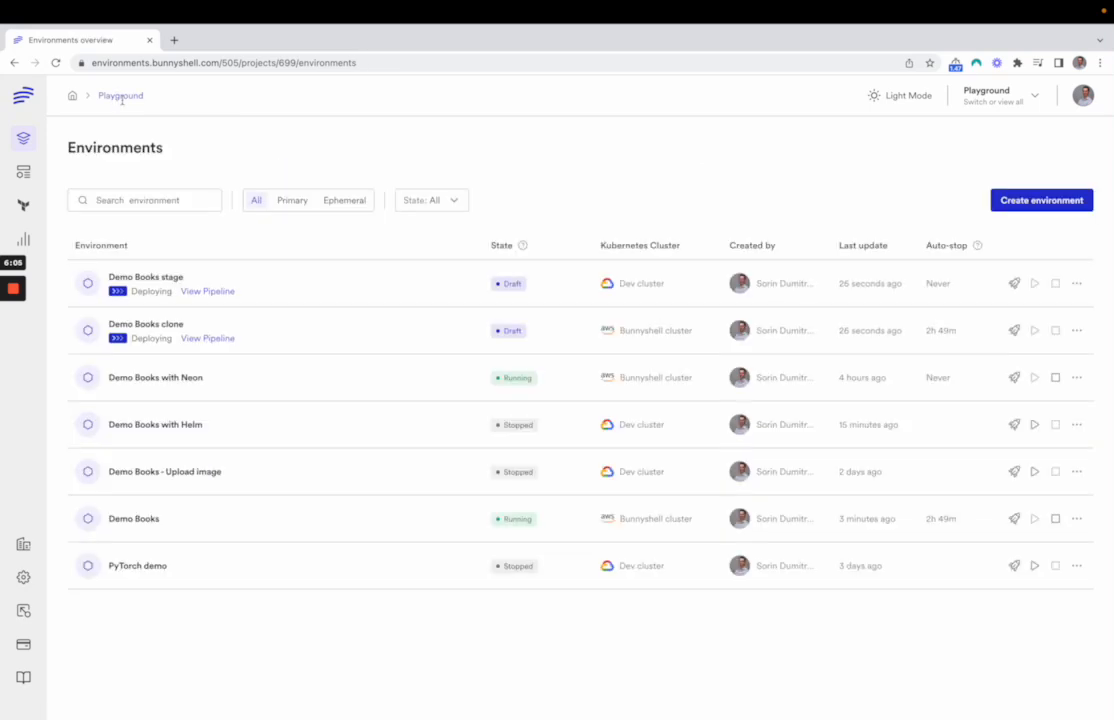
left_click(158, 521)
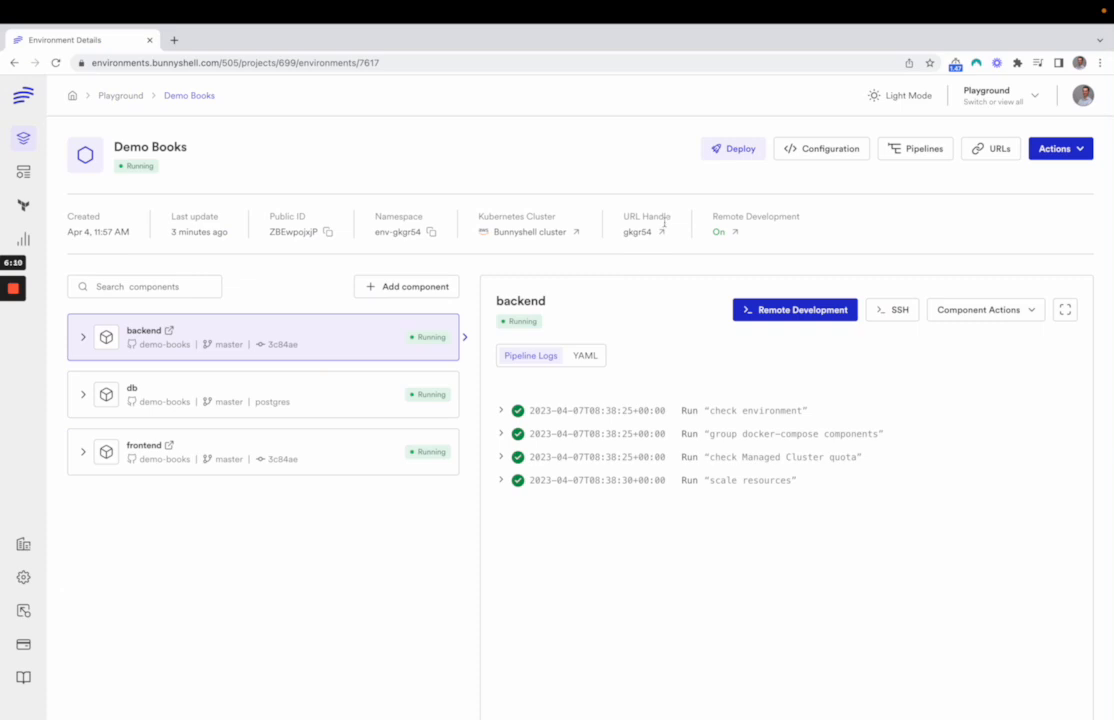
left_click(1058, 148)
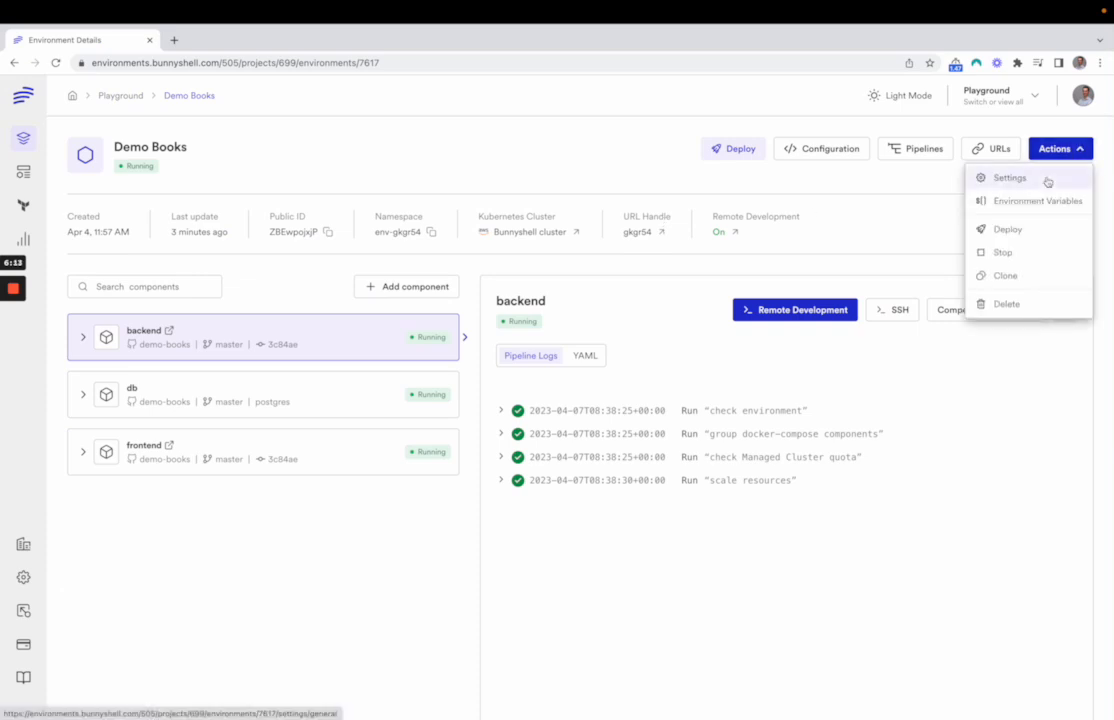
left_click(1047, 179)
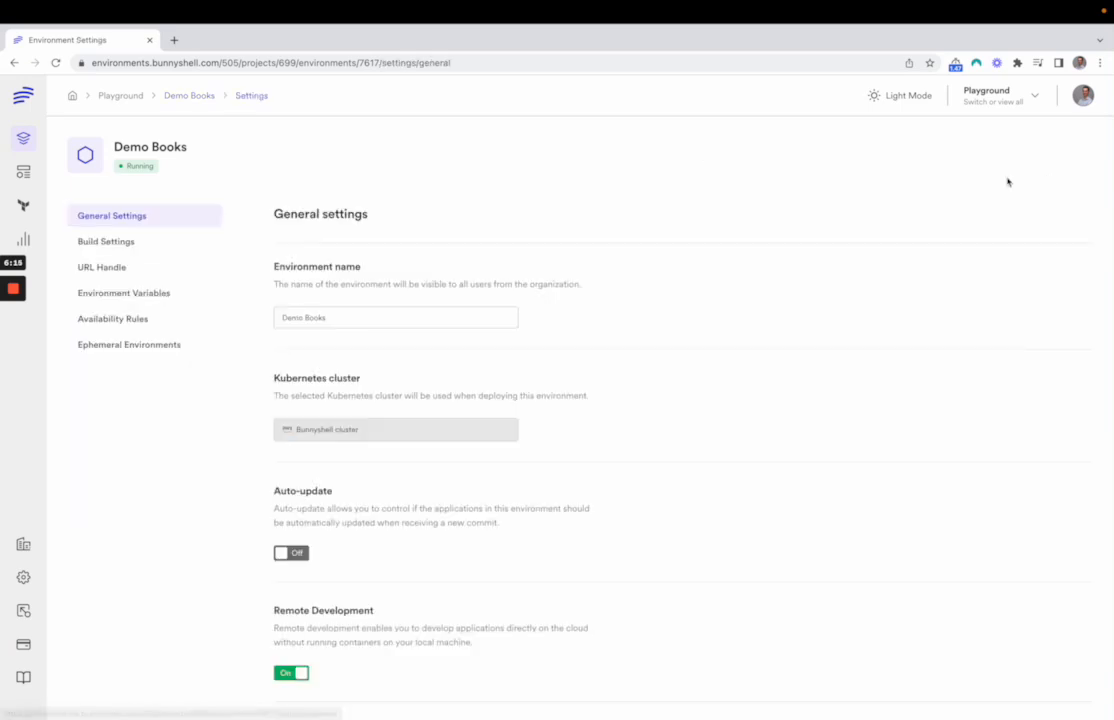
left_click(165, 349)
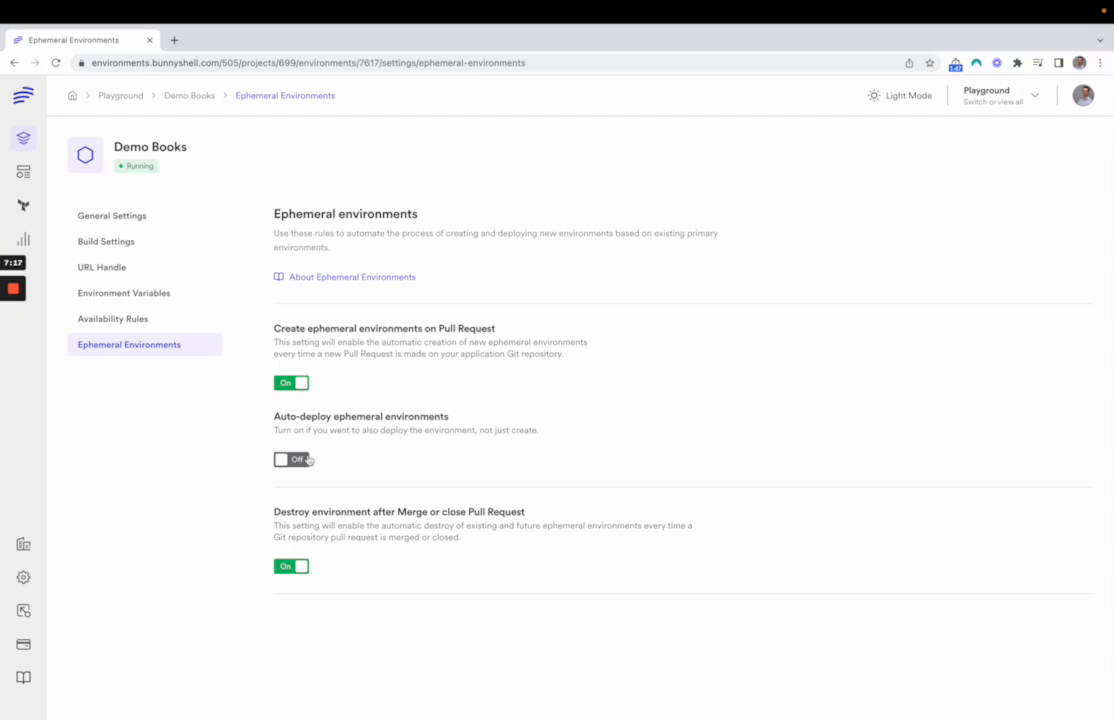
Try to save auto-deployment of ephemeral environments for Demo Books, and return to the environment's details, discarding the changes
left_click(298, 459)
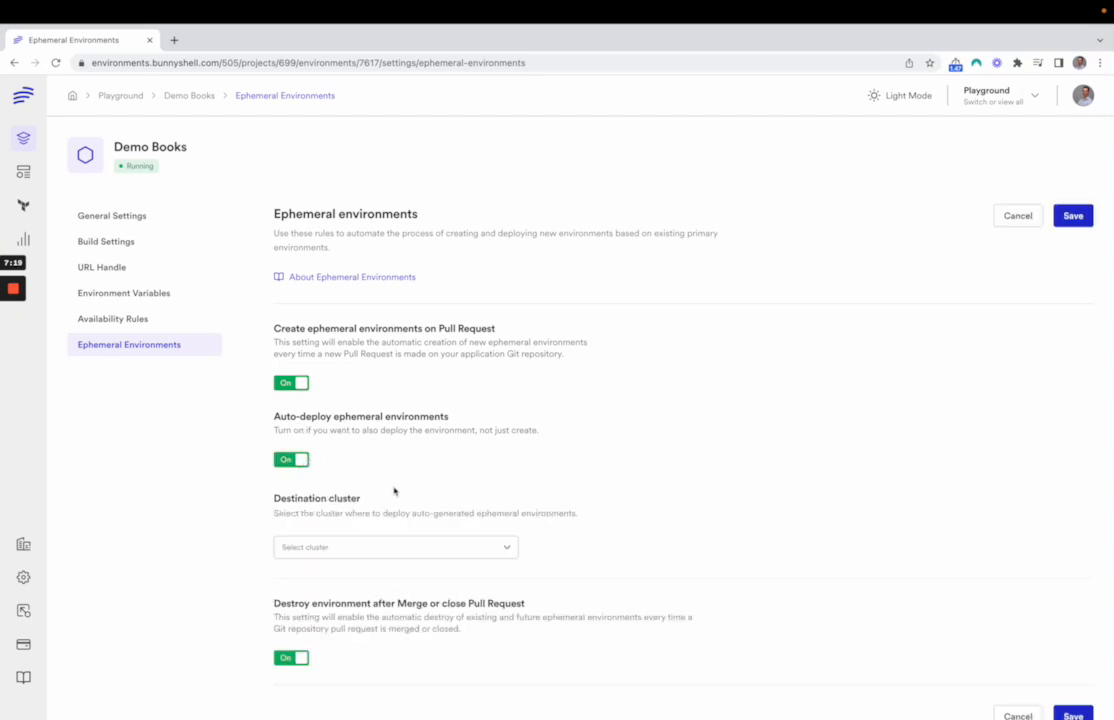
scroll(445, 508, "down", 1)
left_click(450, 530)
left_click(418, 570)
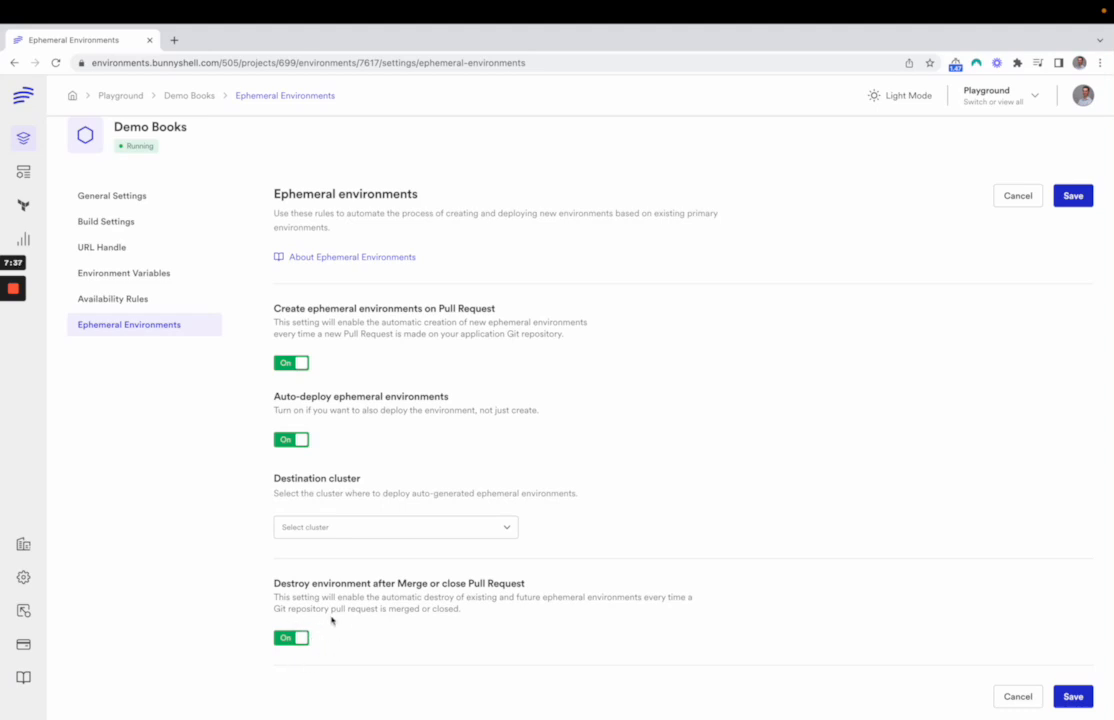
left_click(1080, 197)
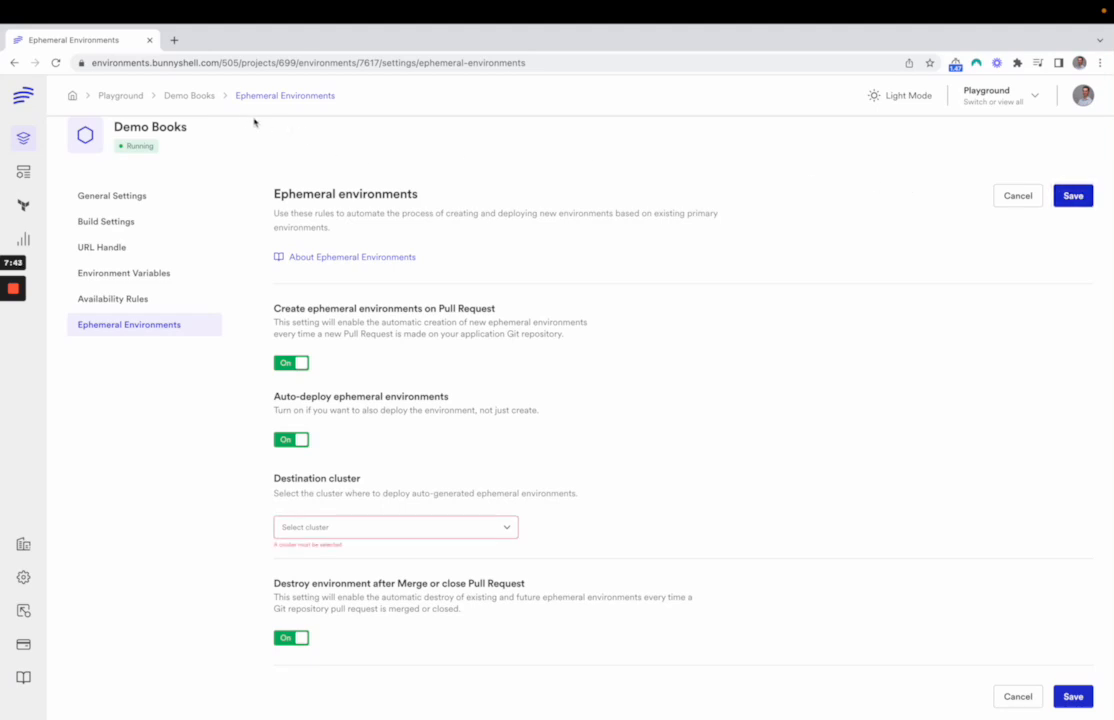
left_click(188, 94)
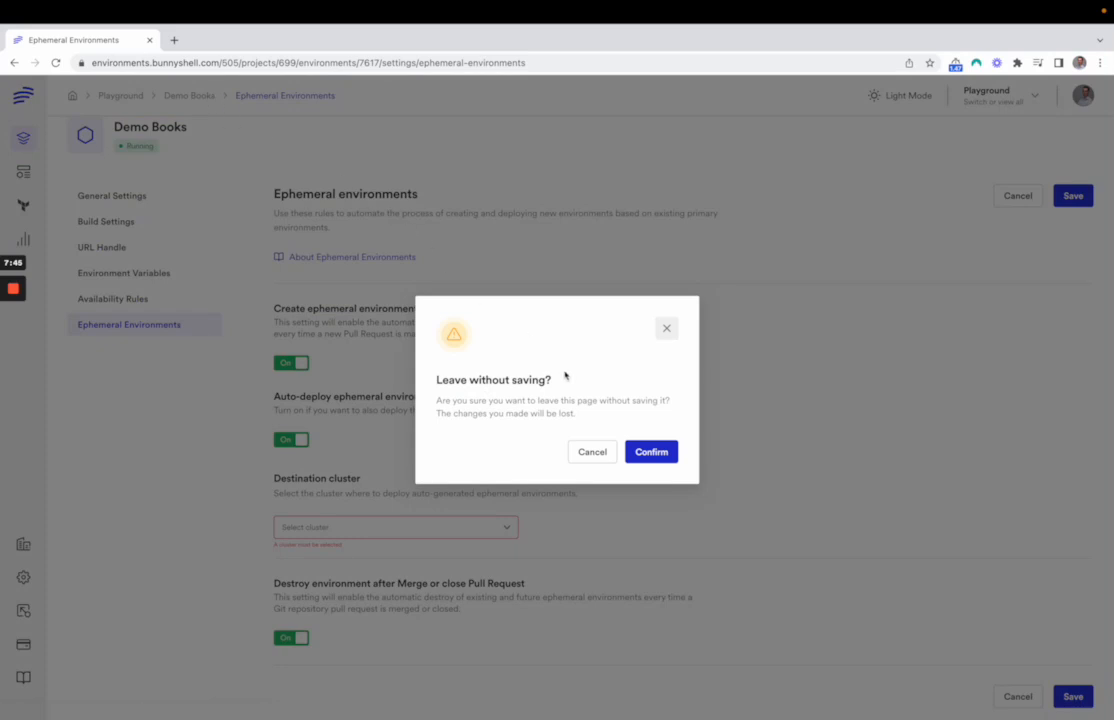
left_click(637, 455)
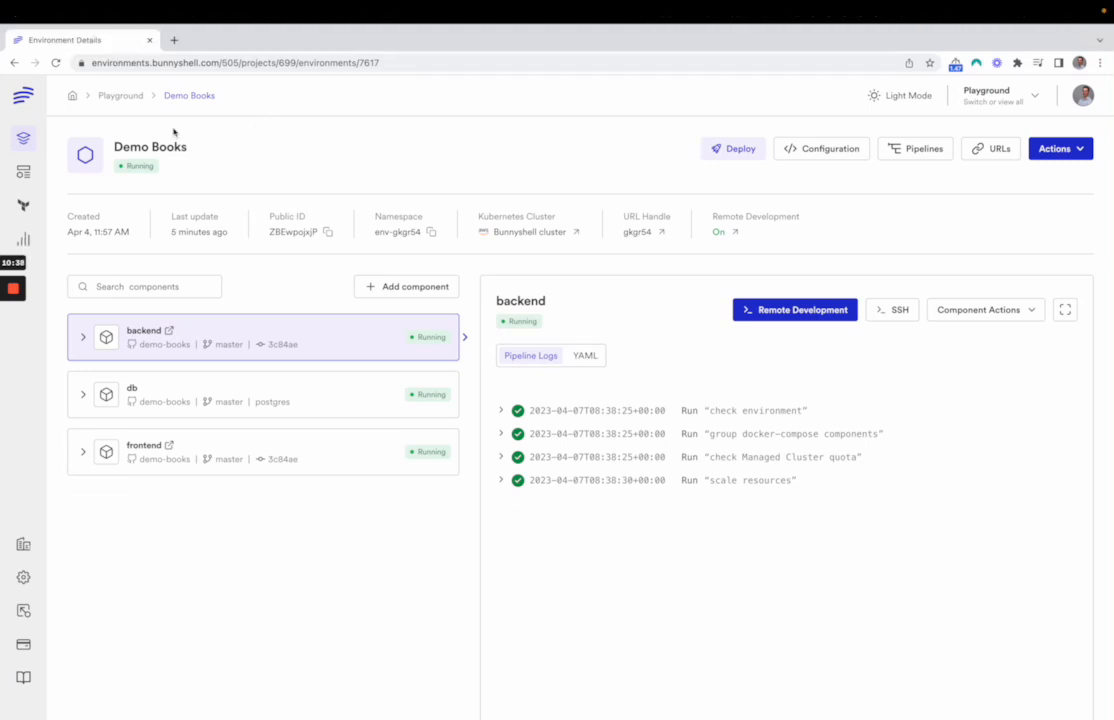
Review the availability rules in the Demo Books environment's settings and return to the environment's details
left_click(1068, 151)
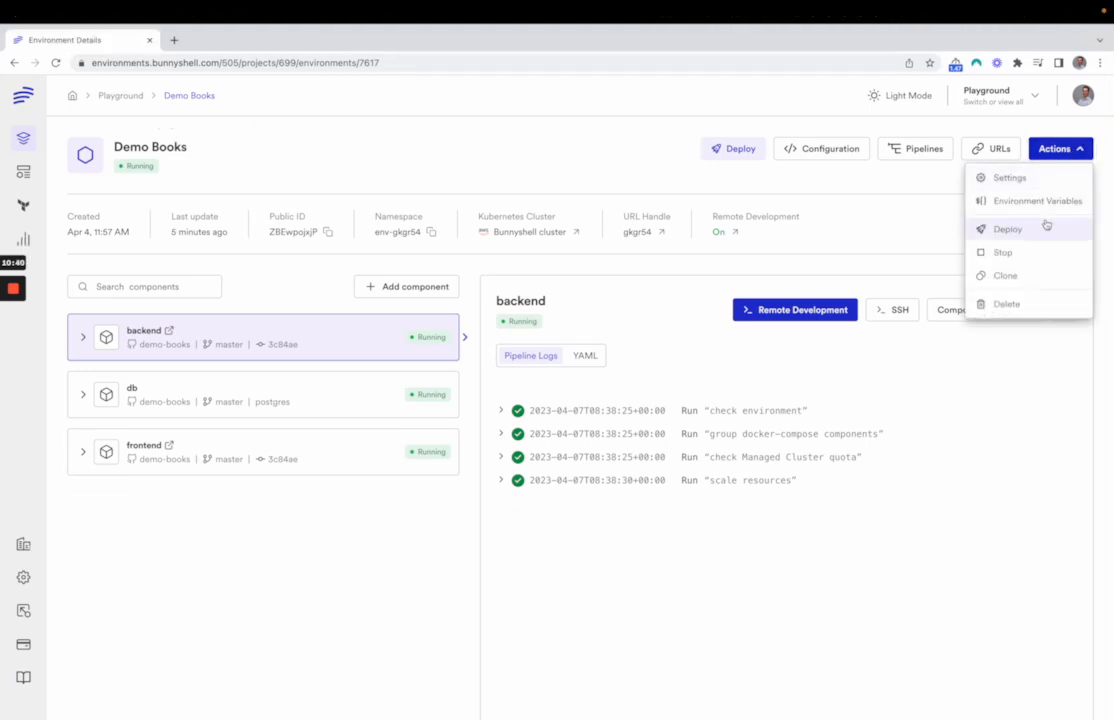
left_click(1048, 187)
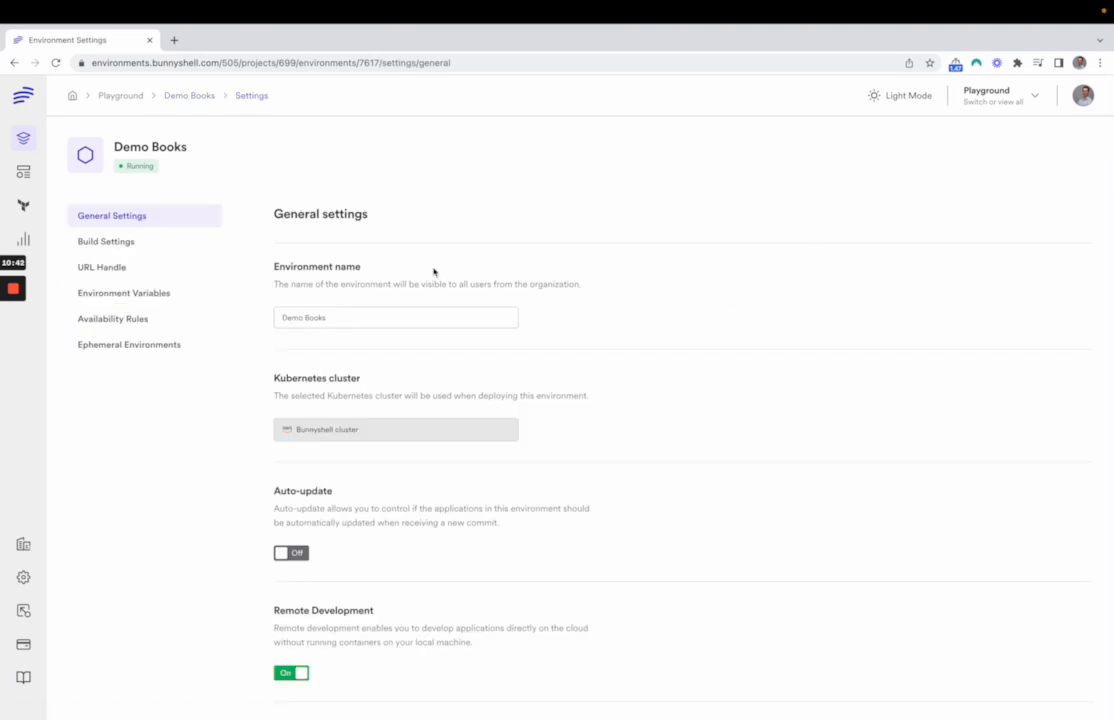
left_click(159, 320)
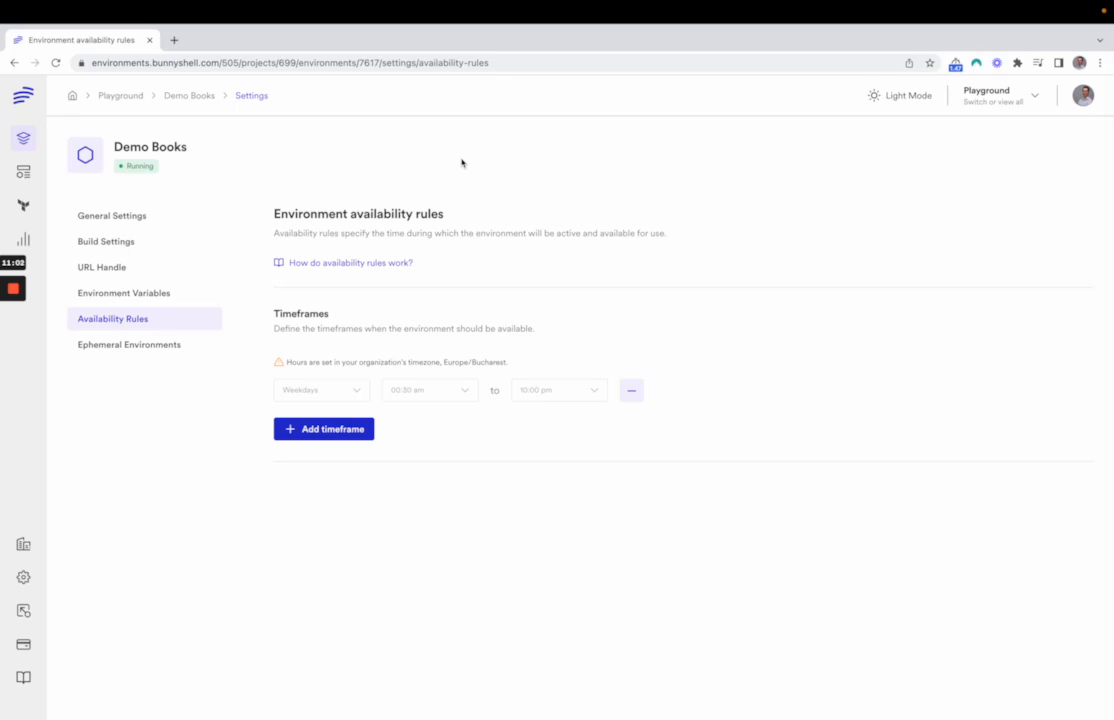
left_click(190, 96)
left_click(1058, 149)
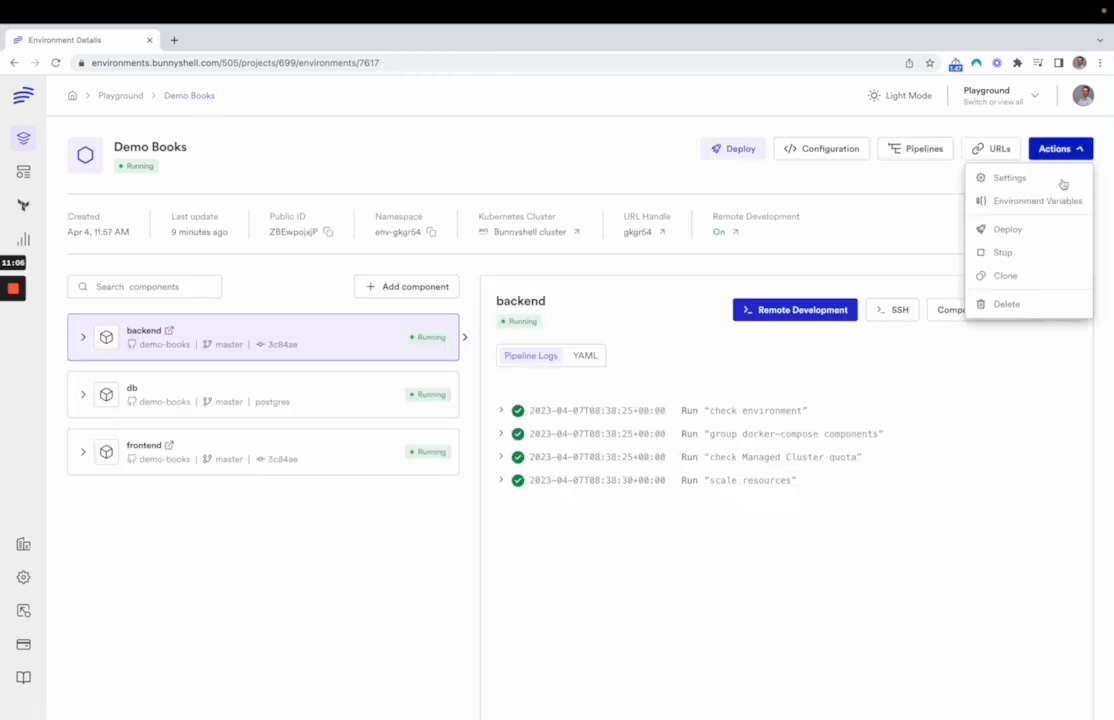
key("Escape")
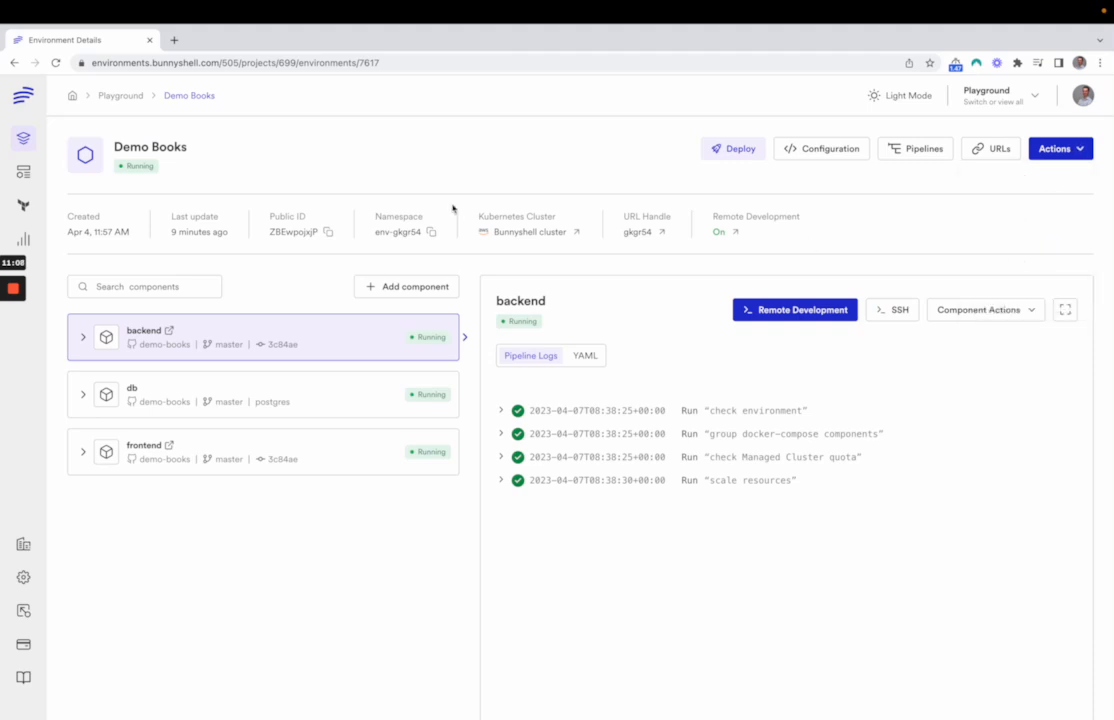